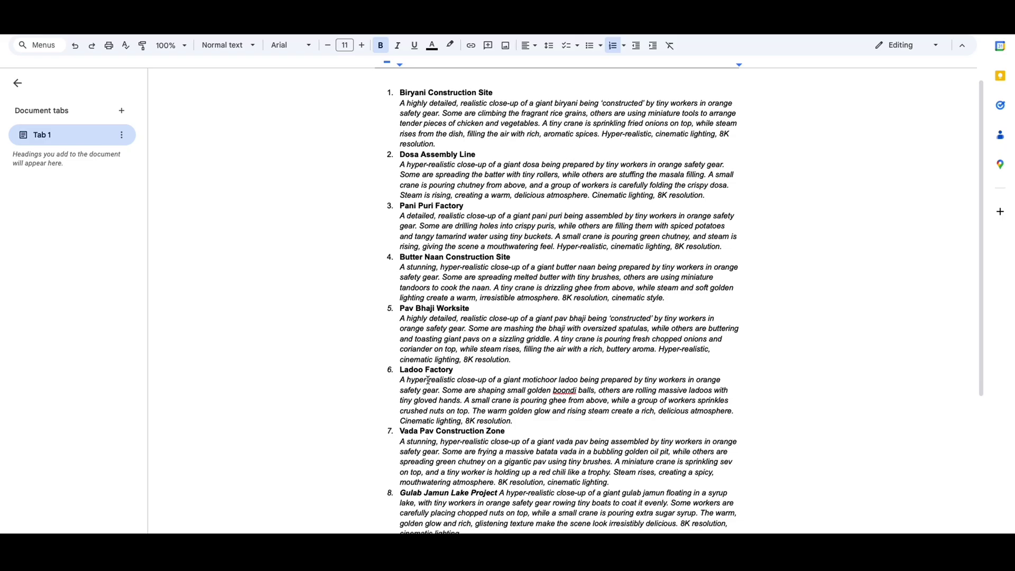
Make a copy of the Google Docs document that holds the miniature food prompts
scroll(428, 381, down, 1)
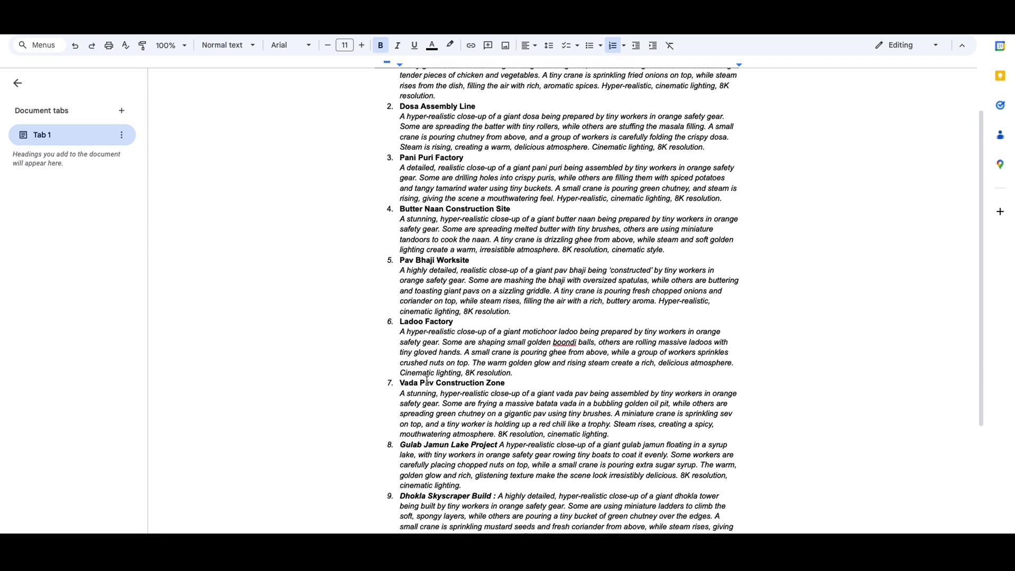
click(40, 45)
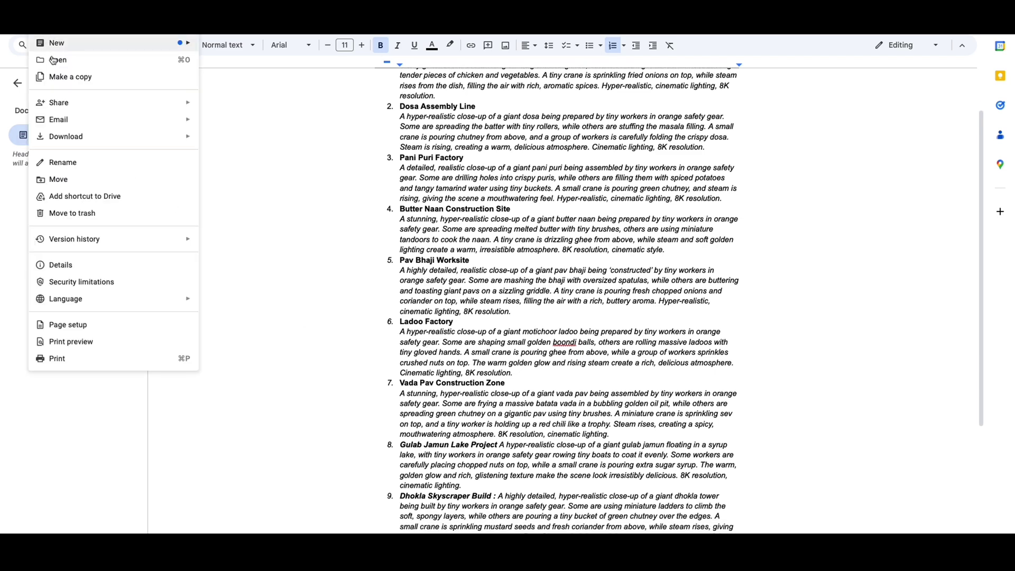
click(73, 81)
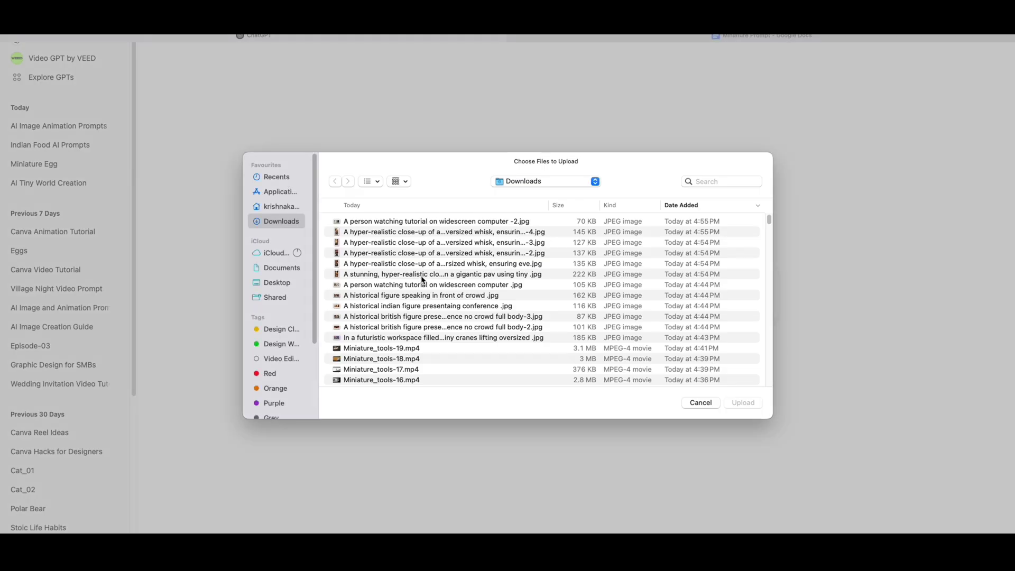
In ChatGPT, attach IMG_7347 2.PNG and IMG_7348 2.PNG and request detailed photorealistic image prompts for each shot plus Kling animation prompts
scroll(407, 289, down, 5)
click(373, 298)
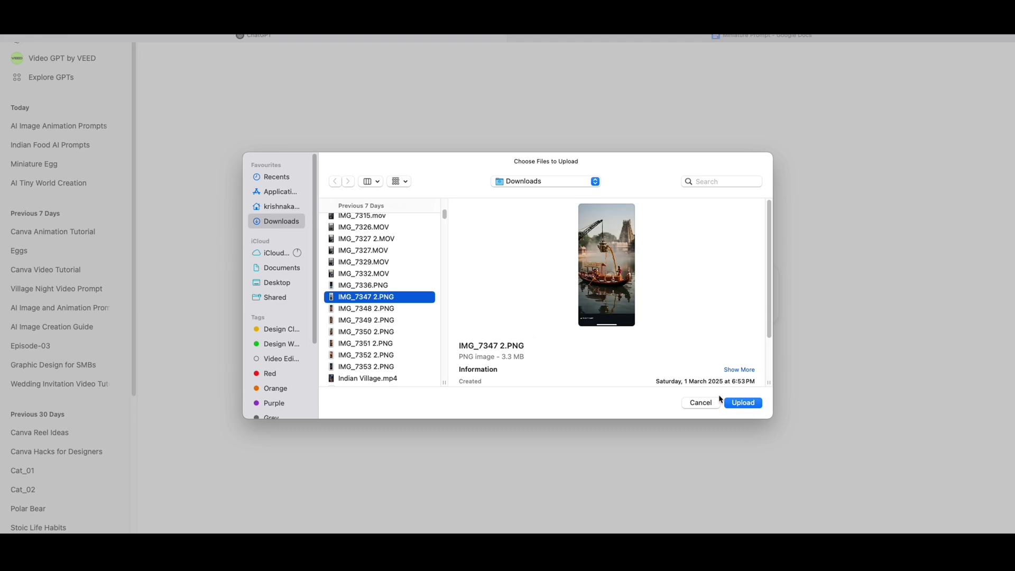
shift+click(399, 309)
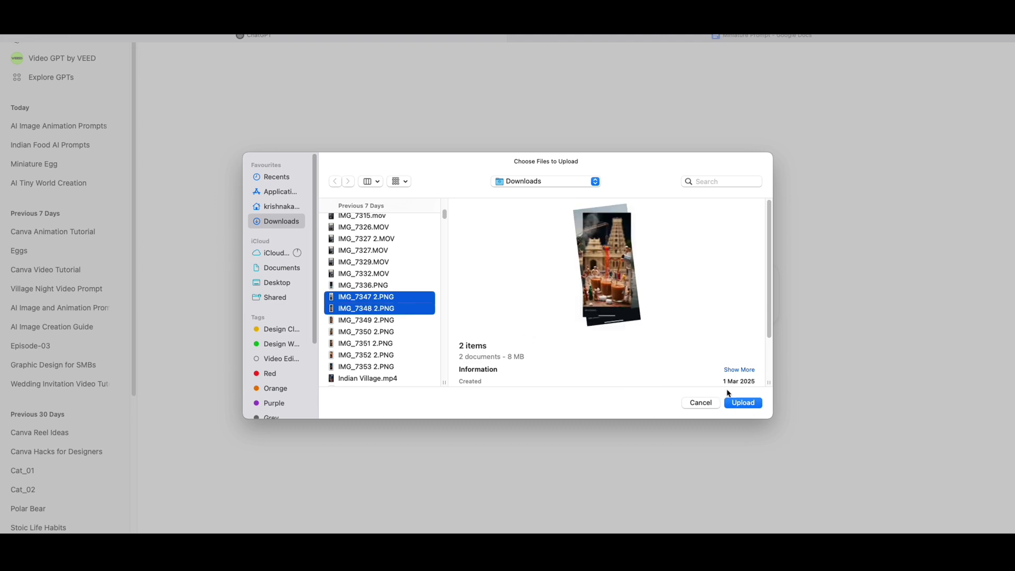
click(740, 402)
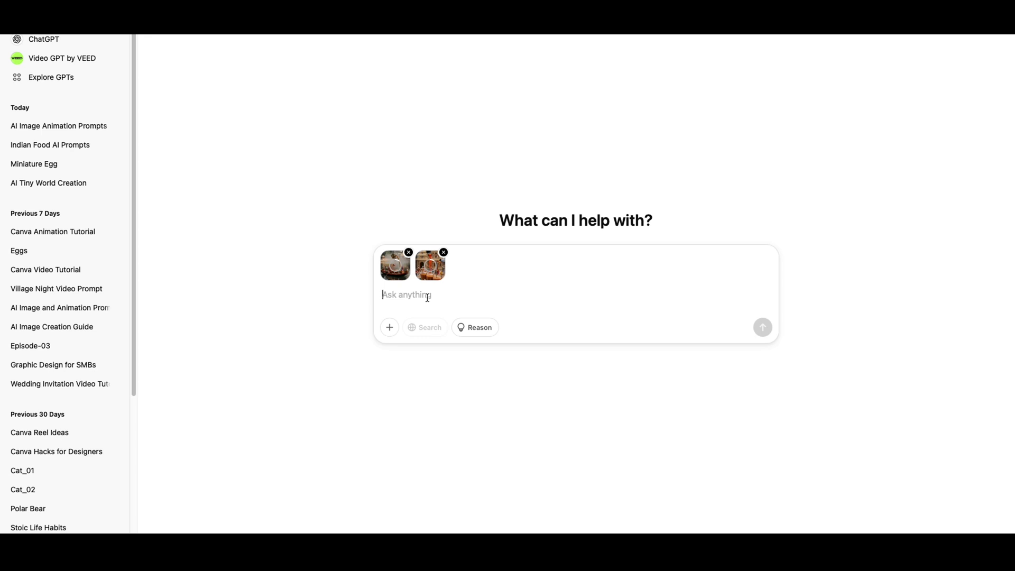
key(super+v)
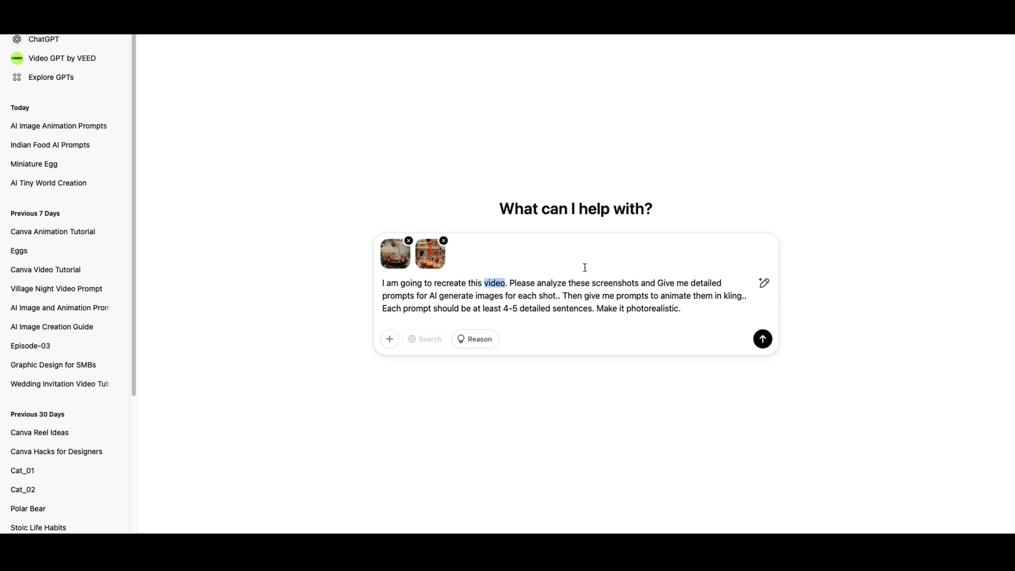
click(761, 339)
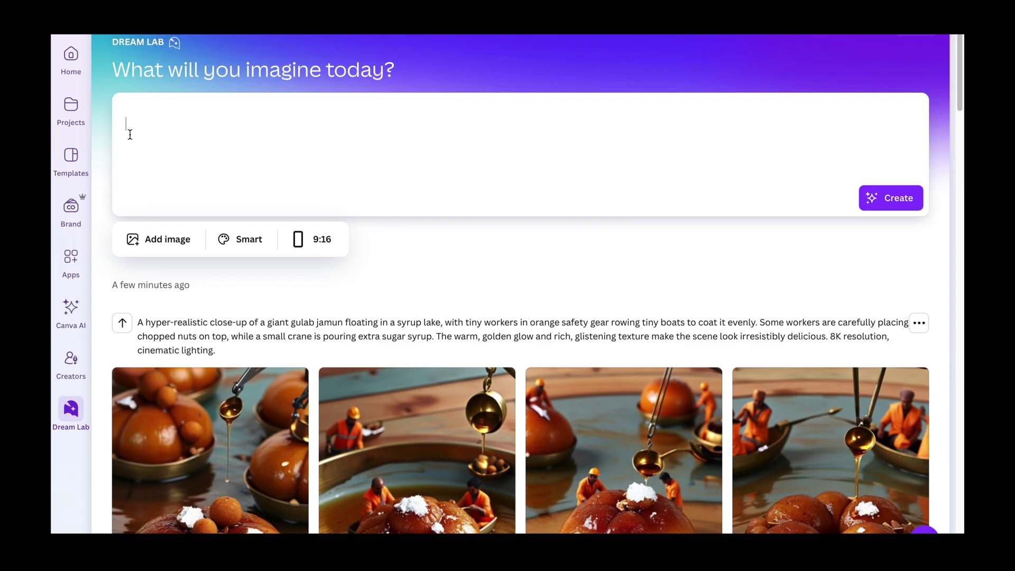
In Canva Dream Lab, generate 9:16 images from the prompt about a giant cup of Indian chai crafted by tiny workers
key(ctrl+v)
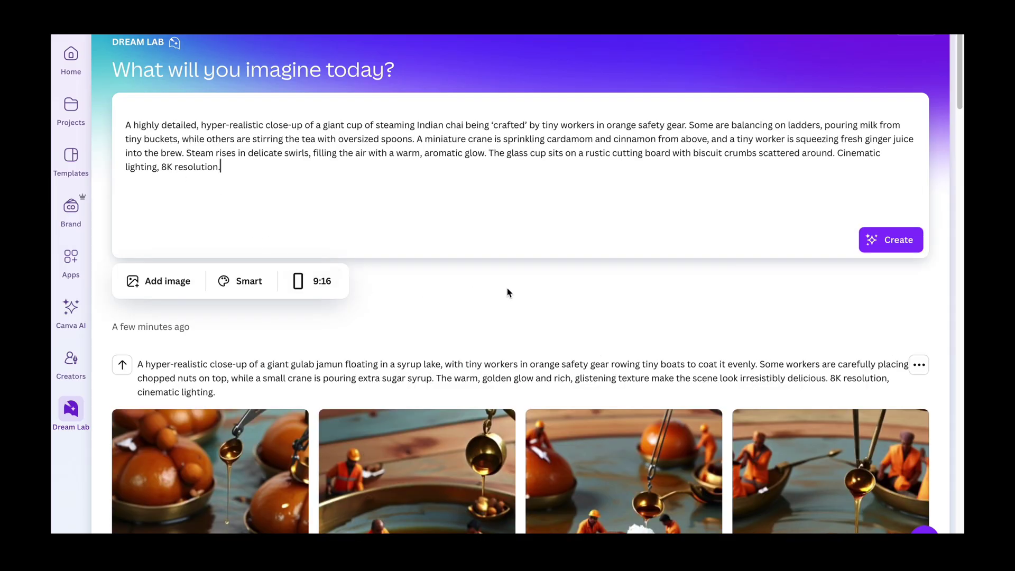
click(881, 238)
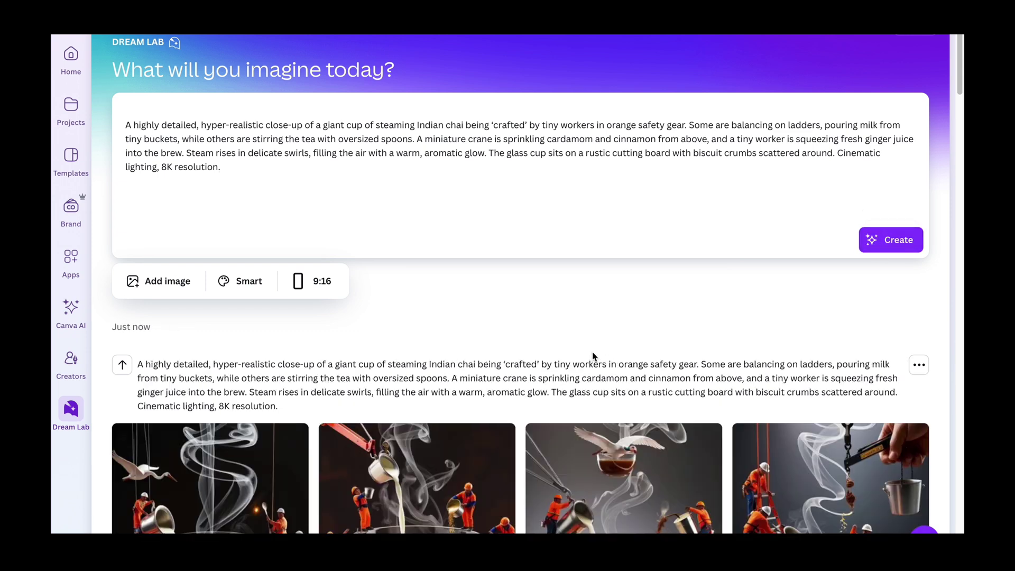
scroll(534, 363, down, 2)
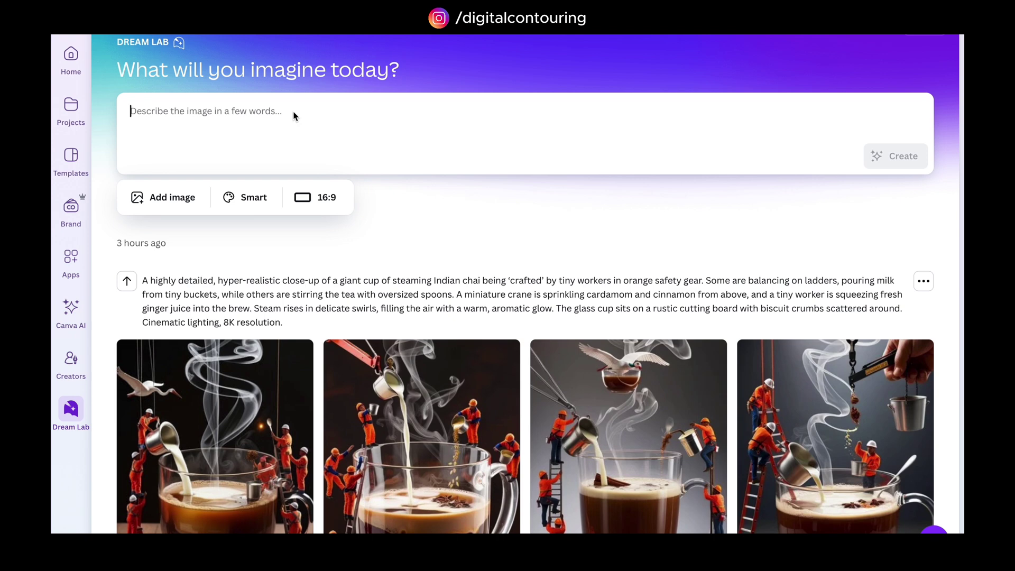
Generate 9:16 images from the kitchen prompt with two white figurines frying eggs, and images from the moonlit Indian village prompt
key(ctrl+v)
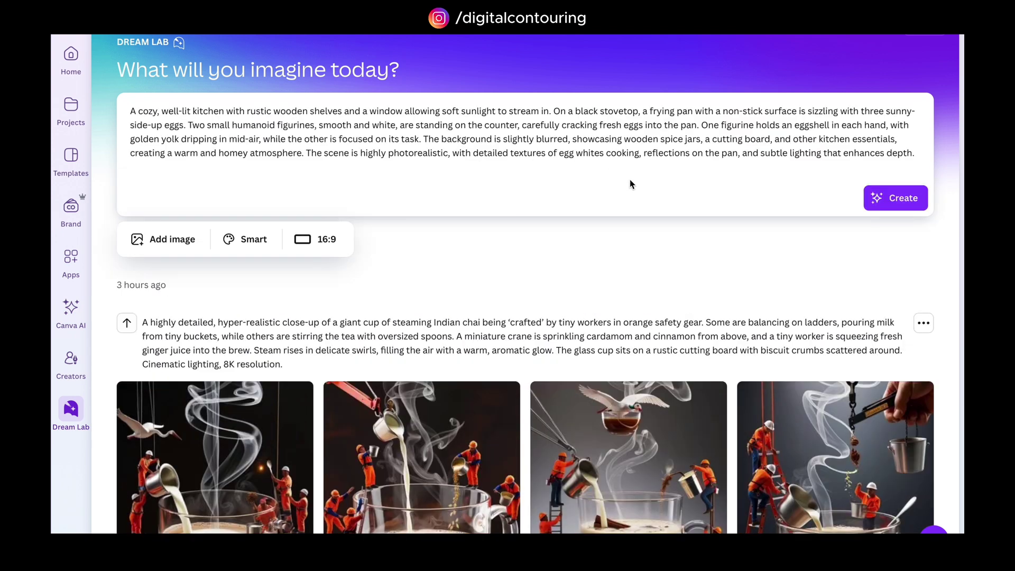
click(309, 240)
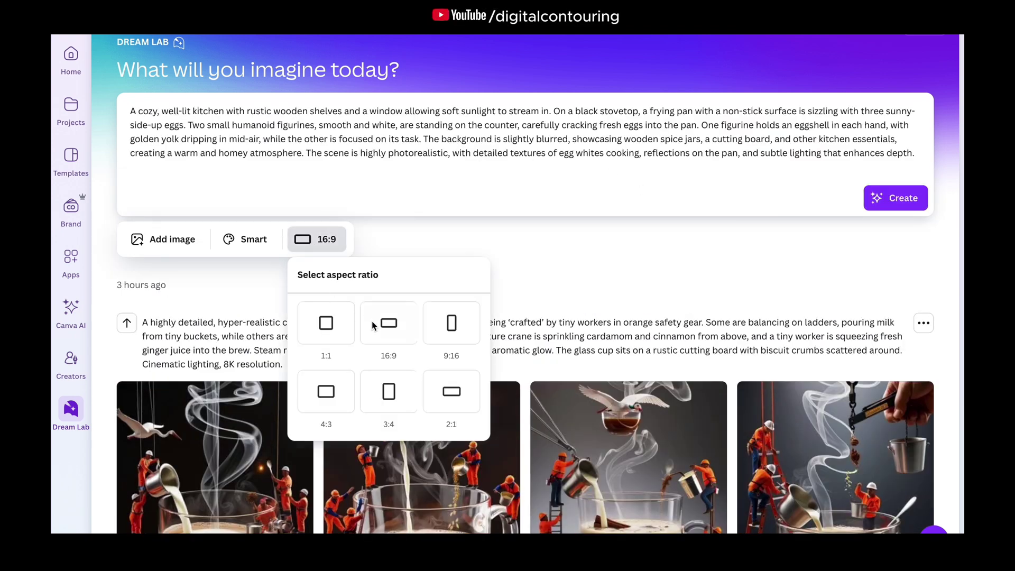
click(450, 324)
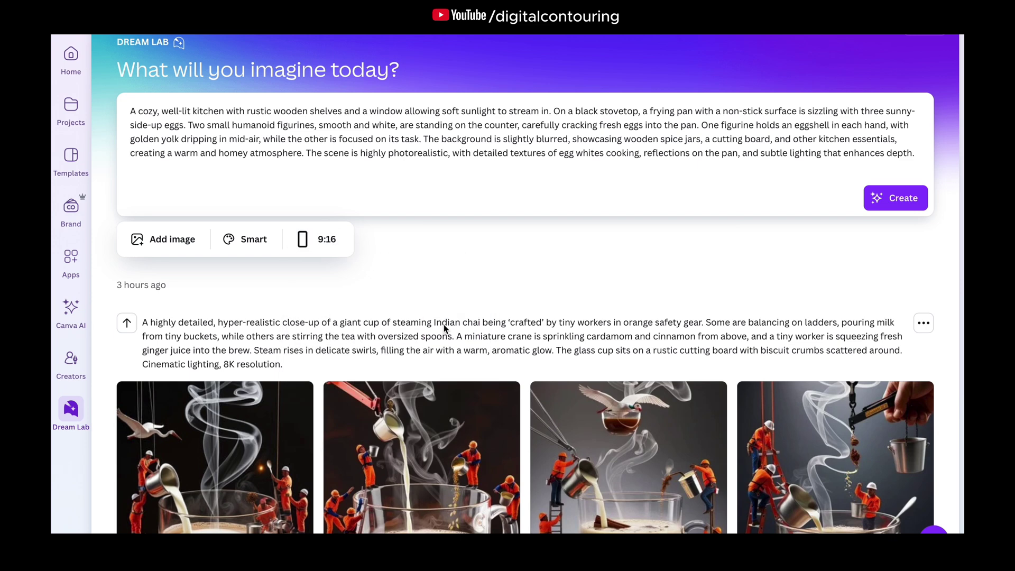
click(904, 199)
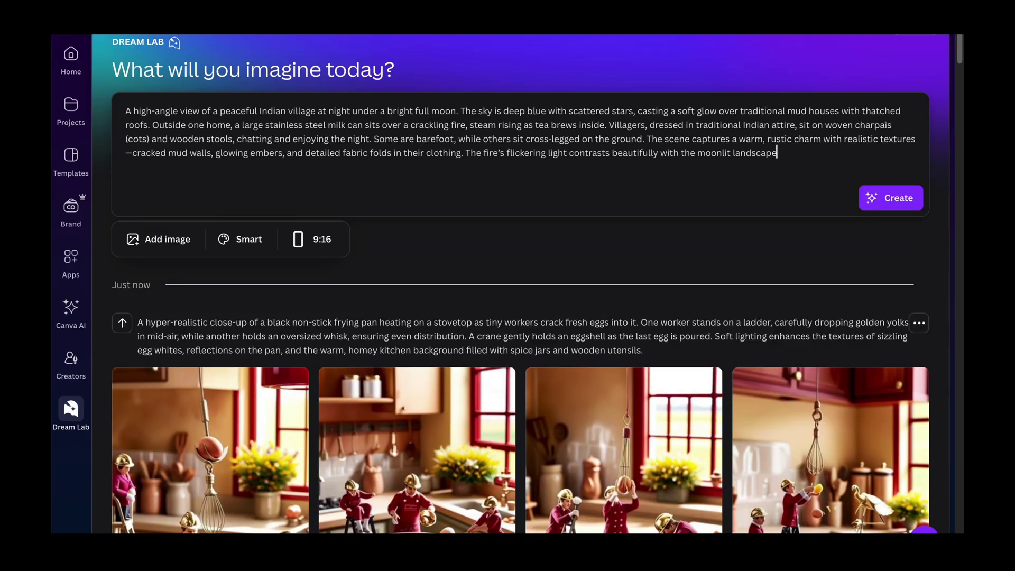
click(891, 198)
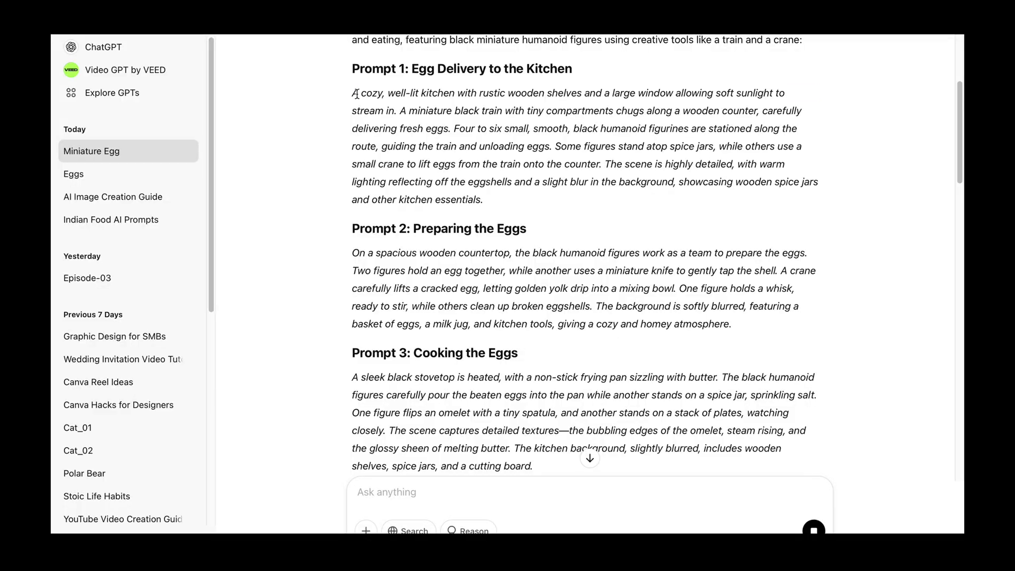
Copy the "Egg Delivery to the Kitchen" prompt from ChatGPT and generate 9:16 images from it in Canva Dream Lab
drag(356, 94, 487, 191)
key(ctrl+c)
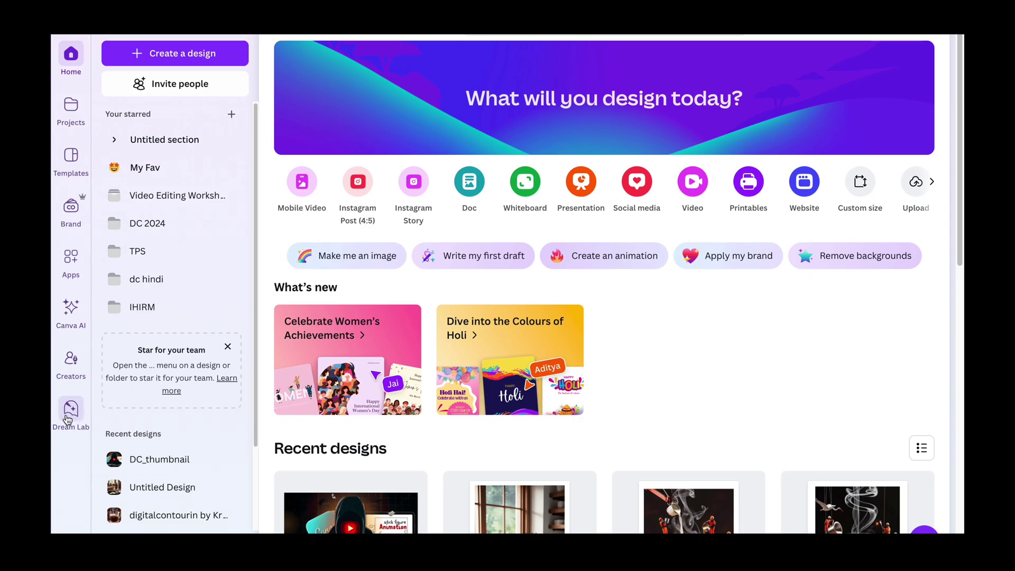
click(68, 415)
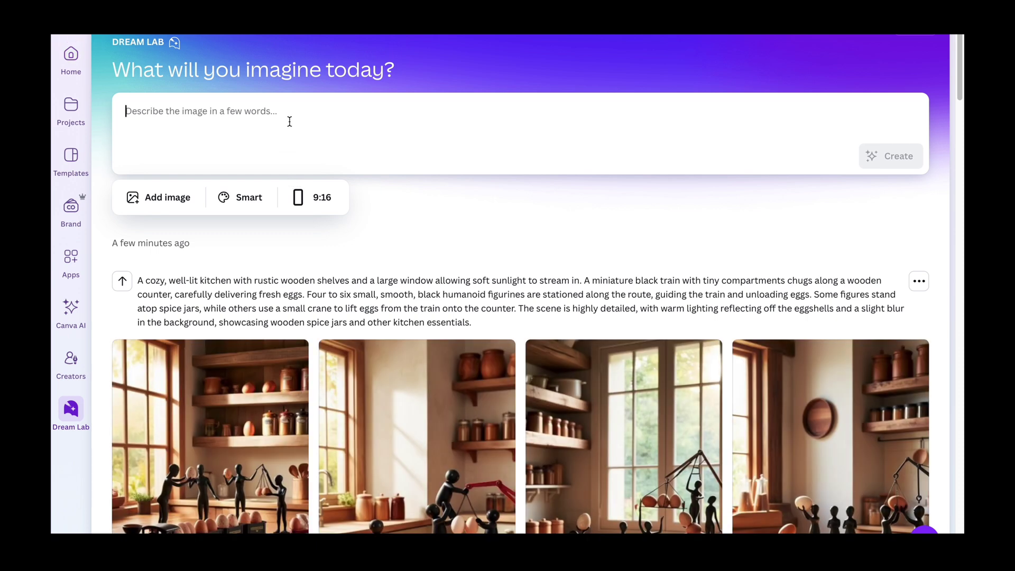
key(ctrl+v)
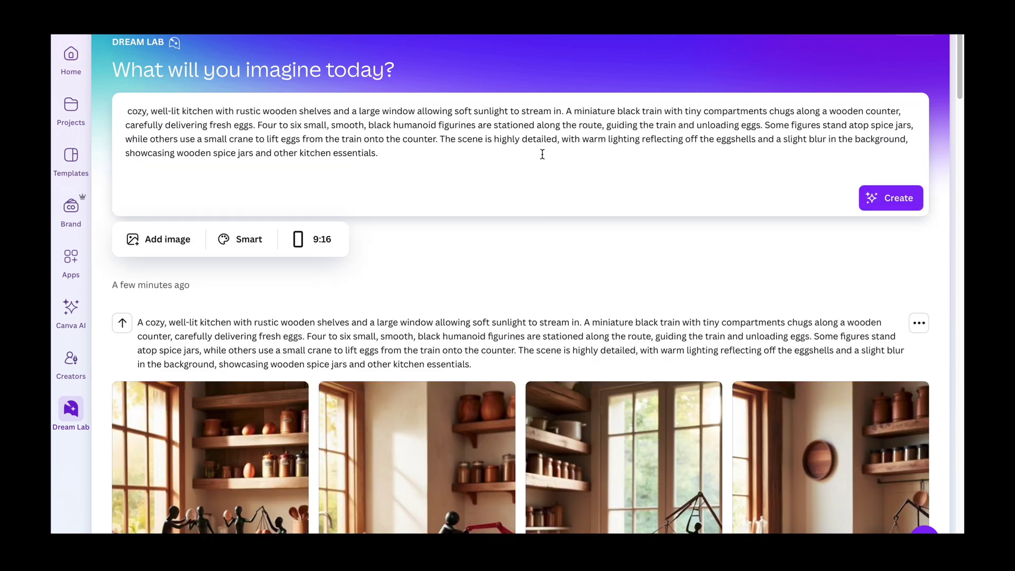
click(882, 198)
scroll(553, 185, down, 3)
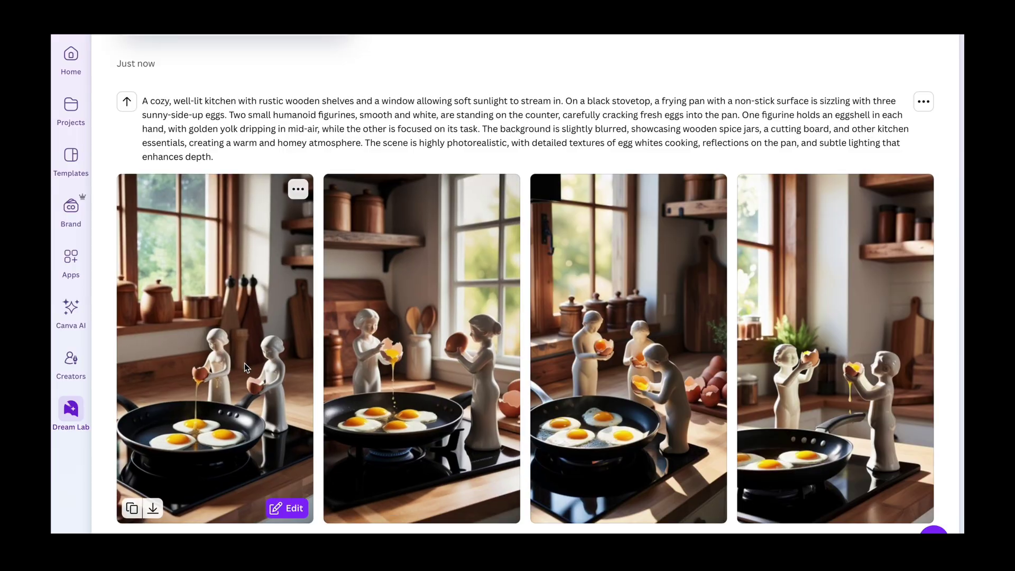
Open the first fried-egg figurine image for editing, shrink it slightly and centre it on the page
scroll(290, 470, down, 1)
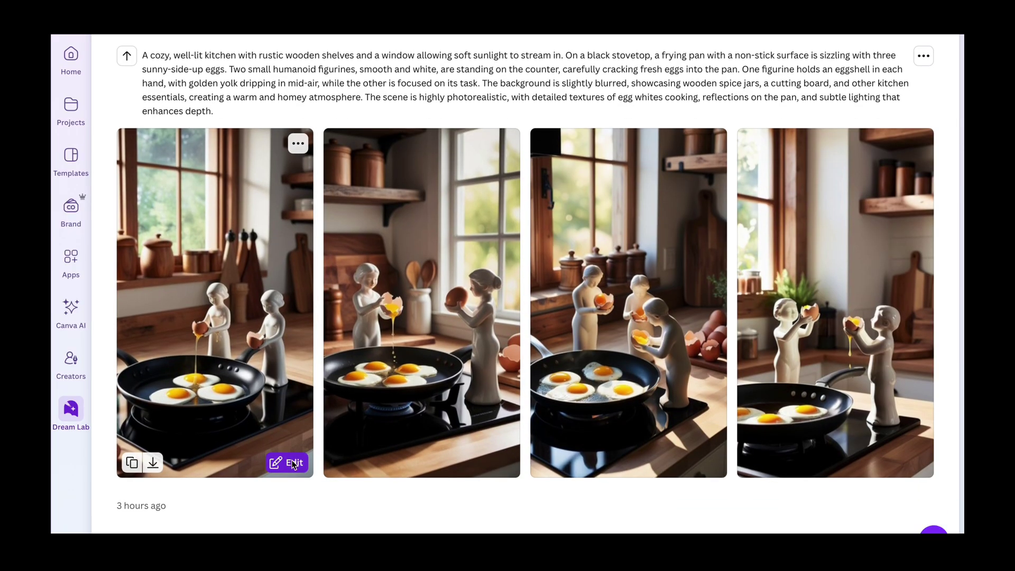
click(290, 462)
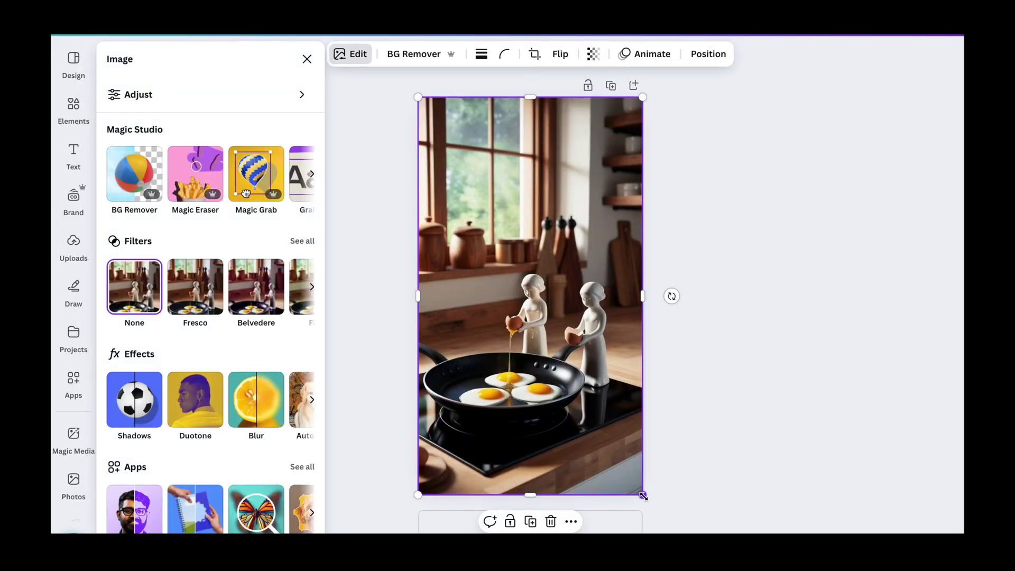
drag(642, 495, 623, 464)
drag(566, 388, 577, 405)
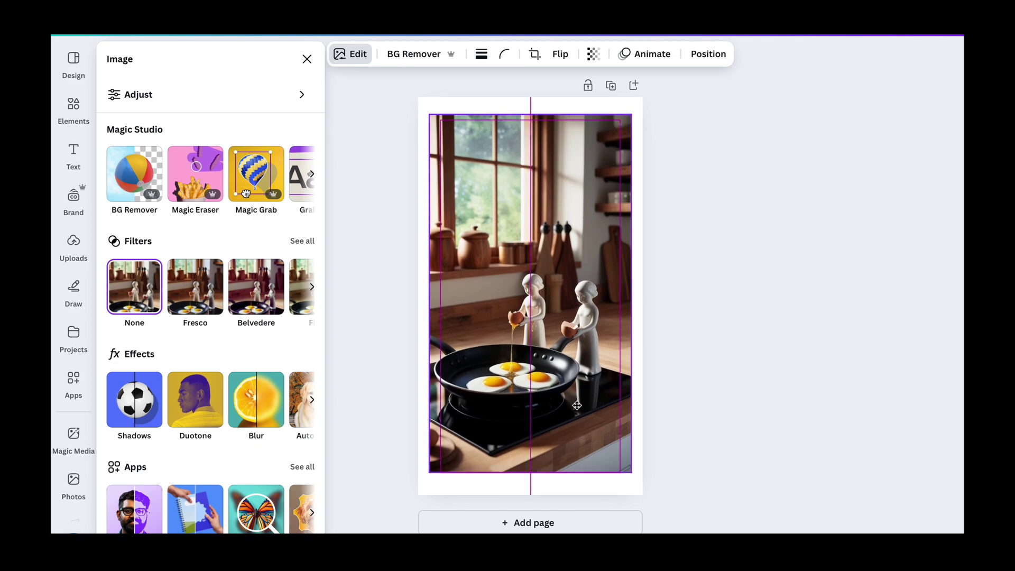
Copy the "Egg Cracking Animation (For Image 1)" prompt from ChatGPT and return to the Canva design
drag(360, 195, 457, 338)
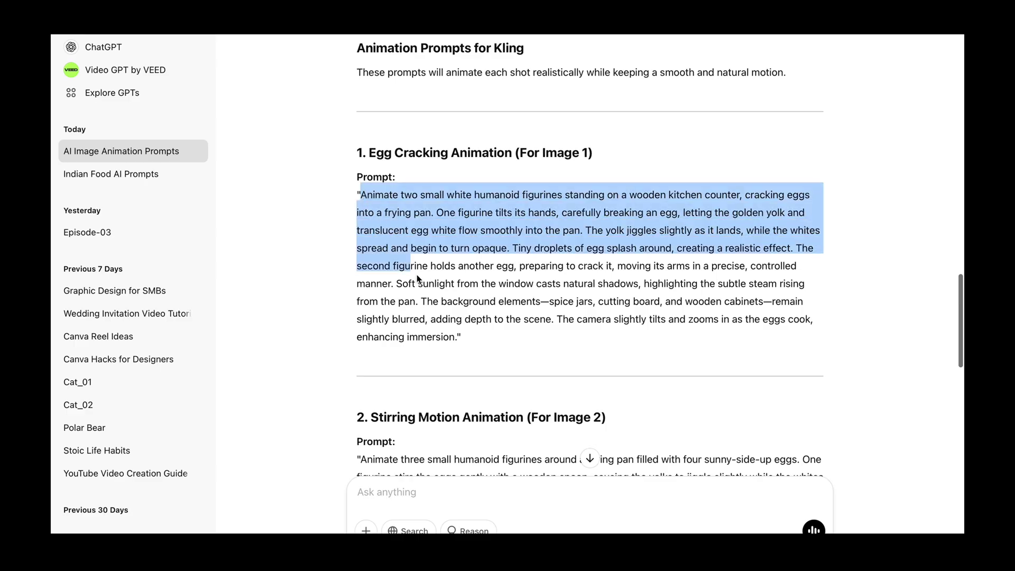
click(841, 59)
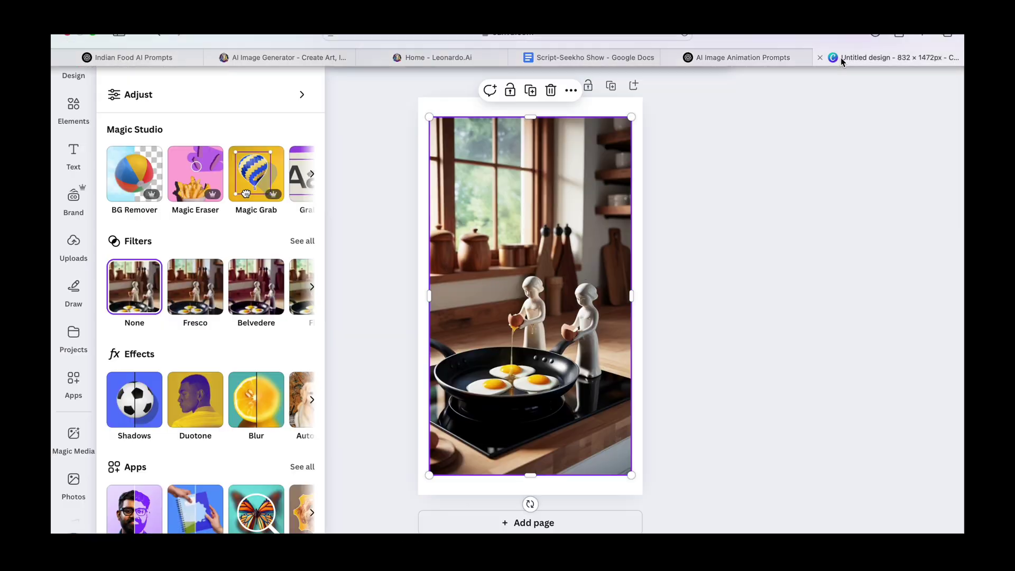
Search the Canva apps for "animate" and open the Image Animate app for the egg image
click(74, 380)
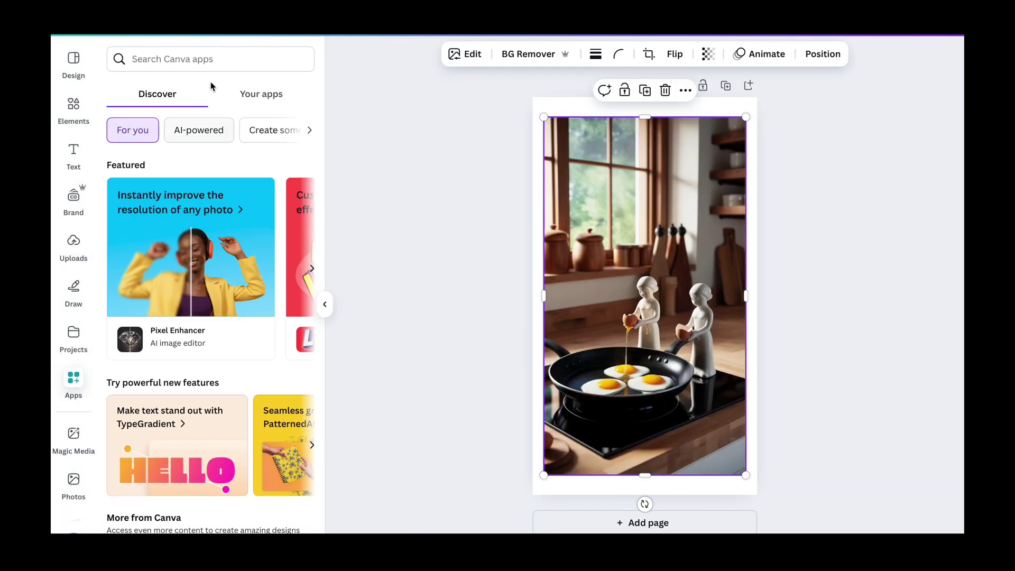
click(208, 62)
text(iamge)
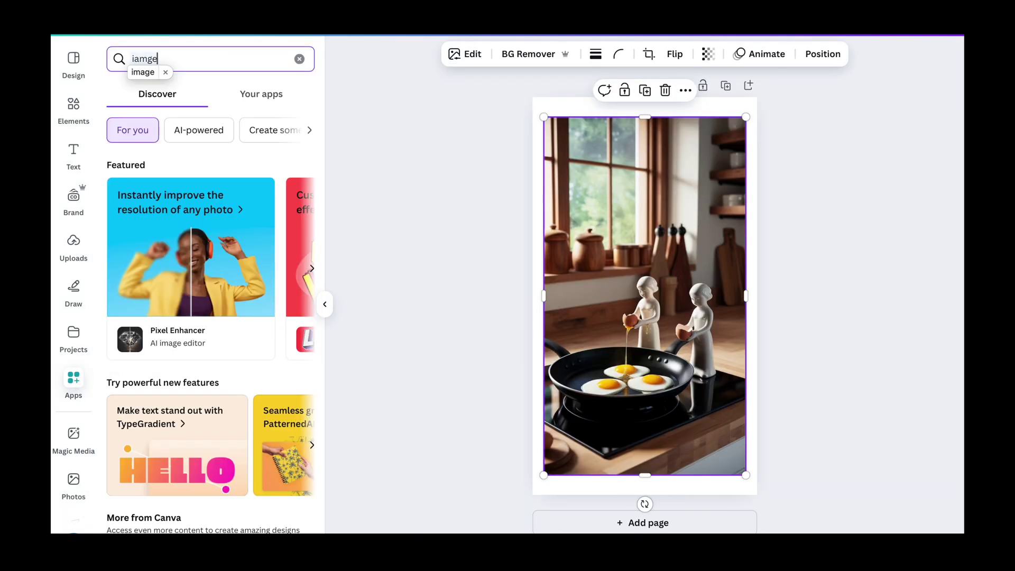
double_click(185, 58)
text(anima)
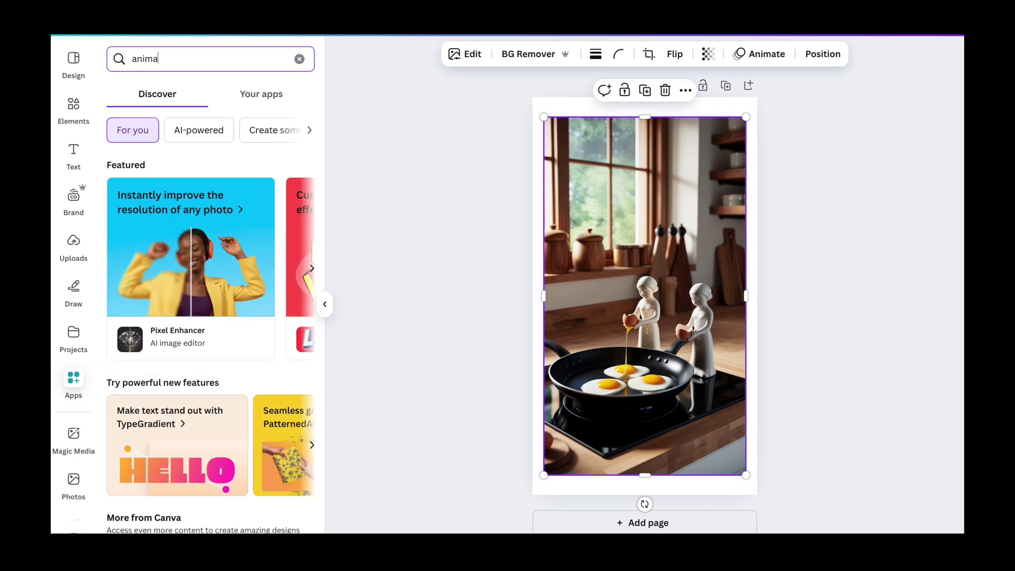
text(te)
key(Return)
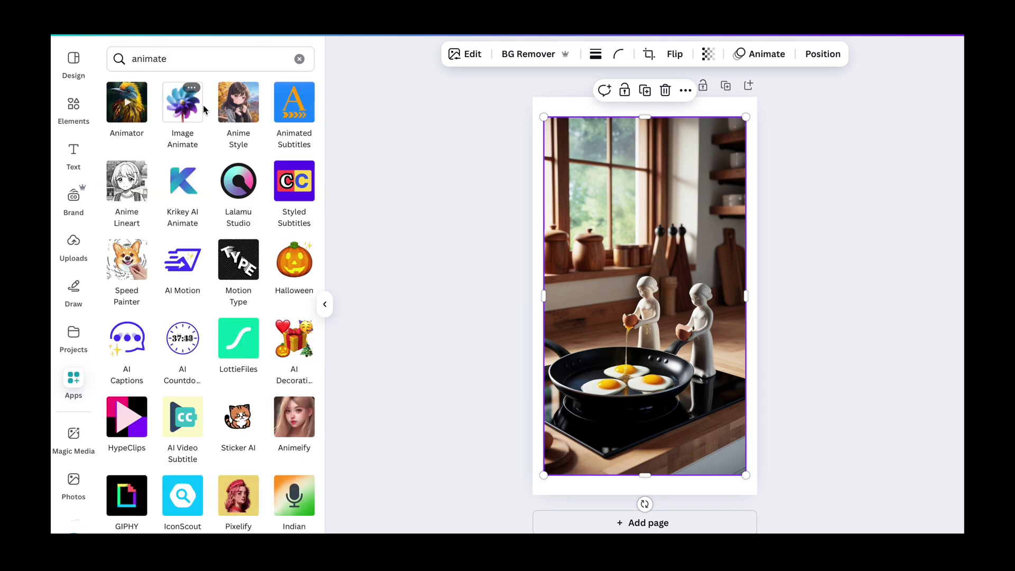
click(183, 108)
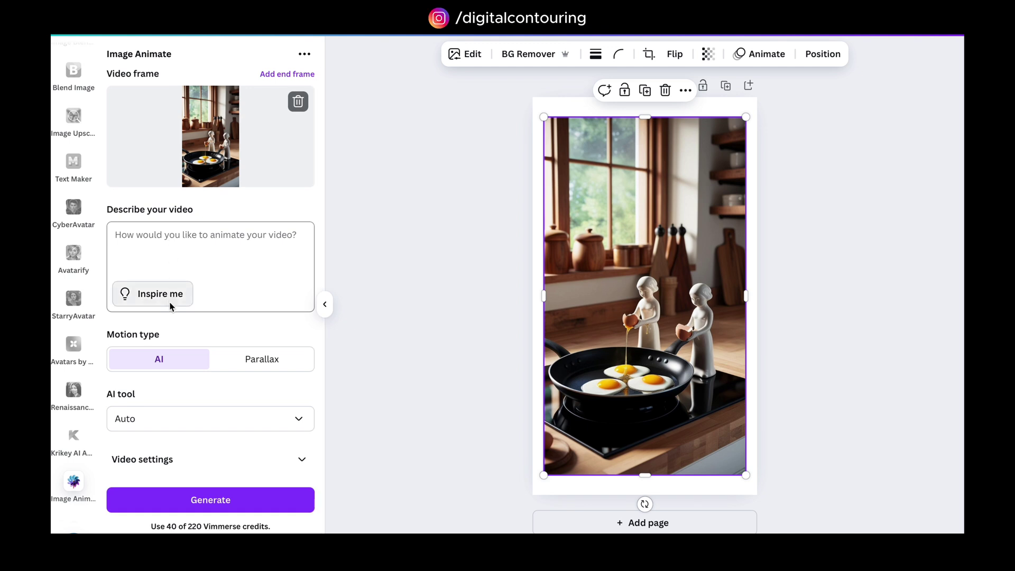
Paste the copied egg-cracking animation prompt as the video description in Image Animate
scroll(171, 306, down, 1)
click(190, 225)
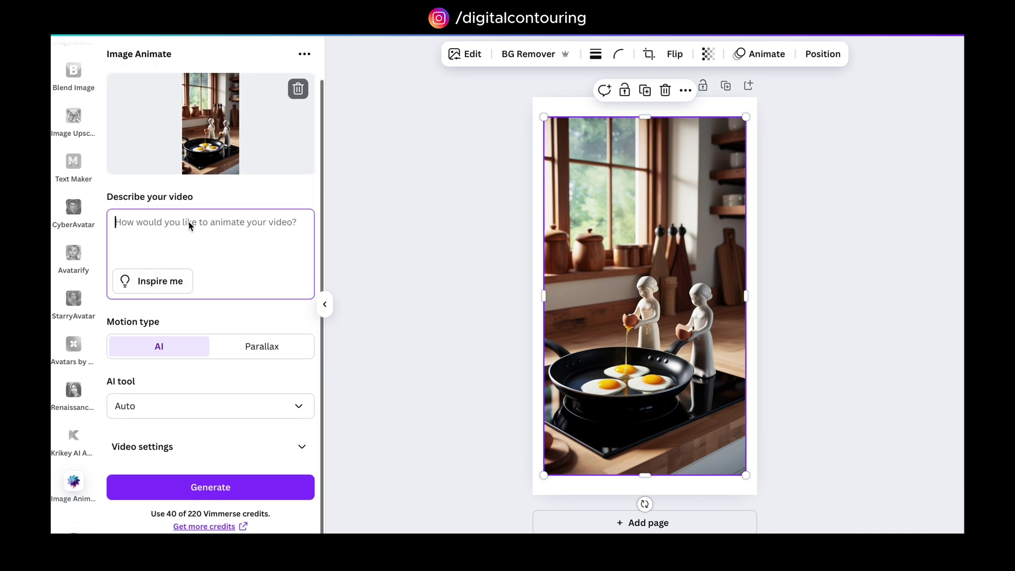
key(ctrl+v)
scroll(189, 307, down, 1)
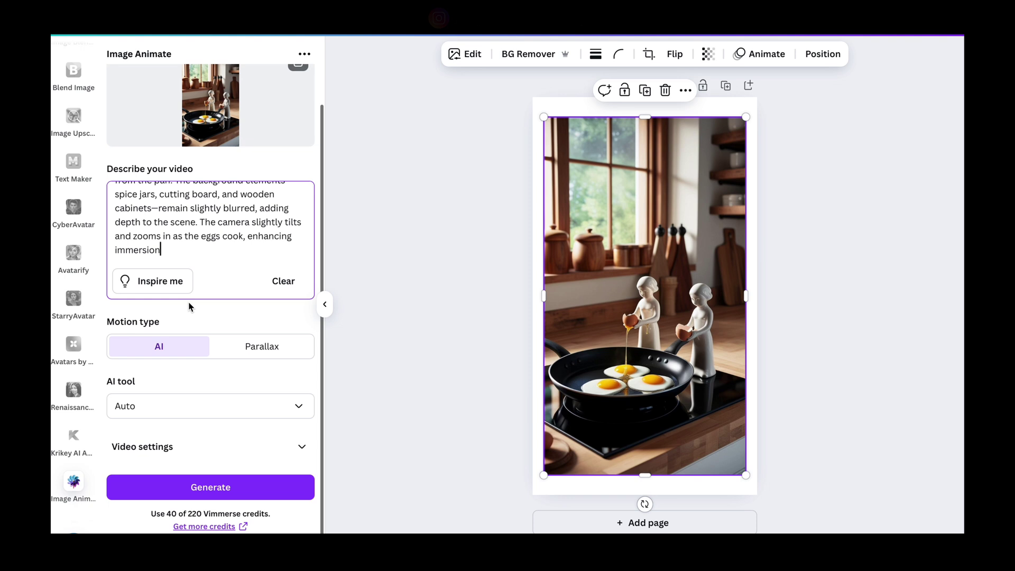
Set the AI tool to KlingAI and generate the animated video
click(184, 407)
scroll(166, 326, down, 1)
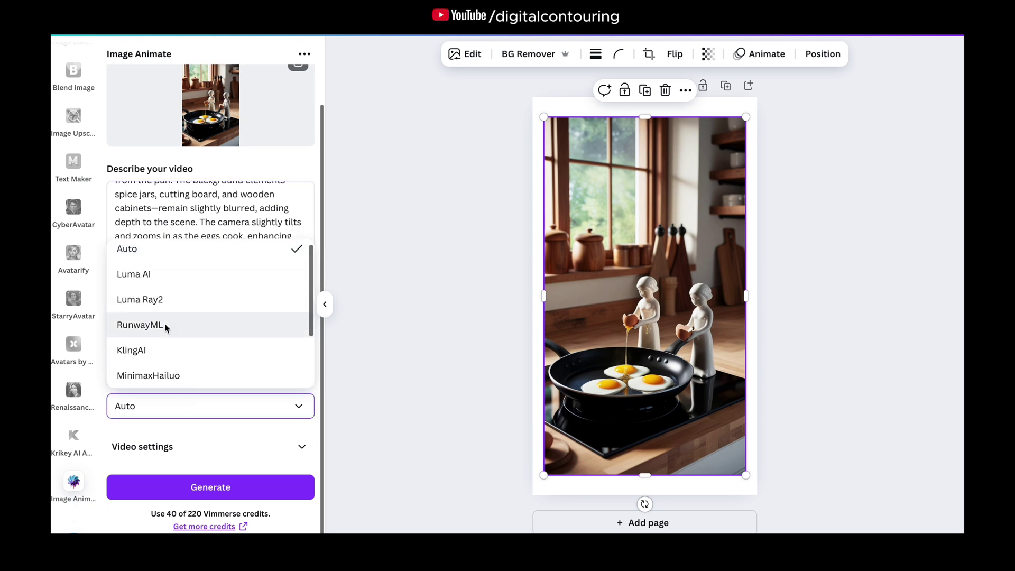
click(163, 353)
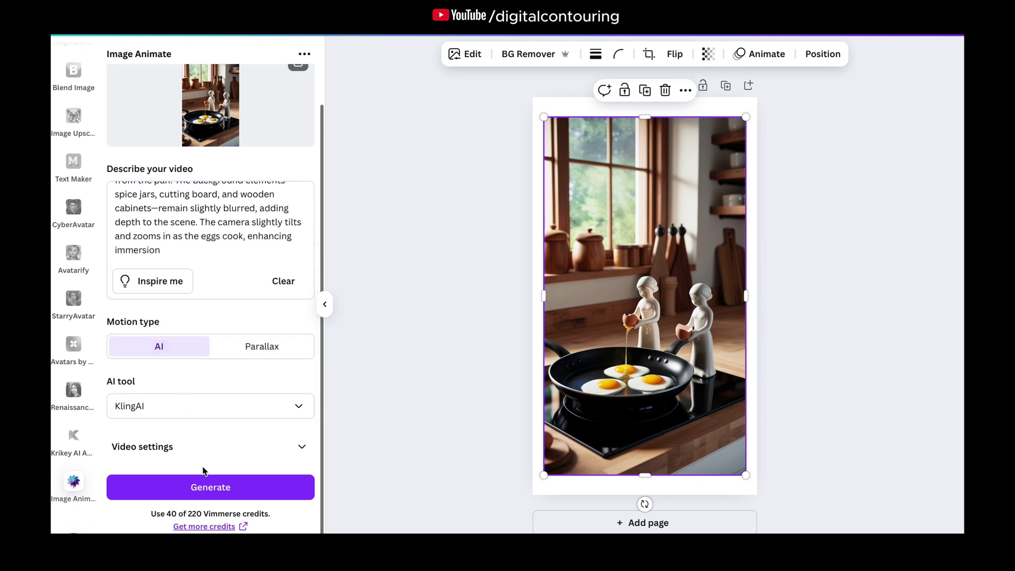
click(208, 482)
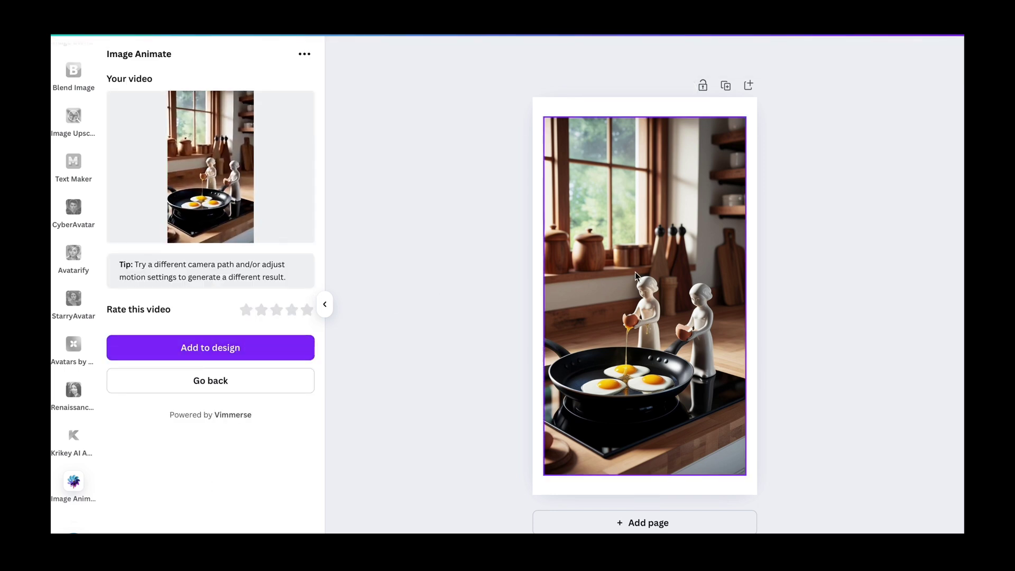
Add the generated egg-cracking video to the design and make it fill page 2 as its background
click(699, 249)
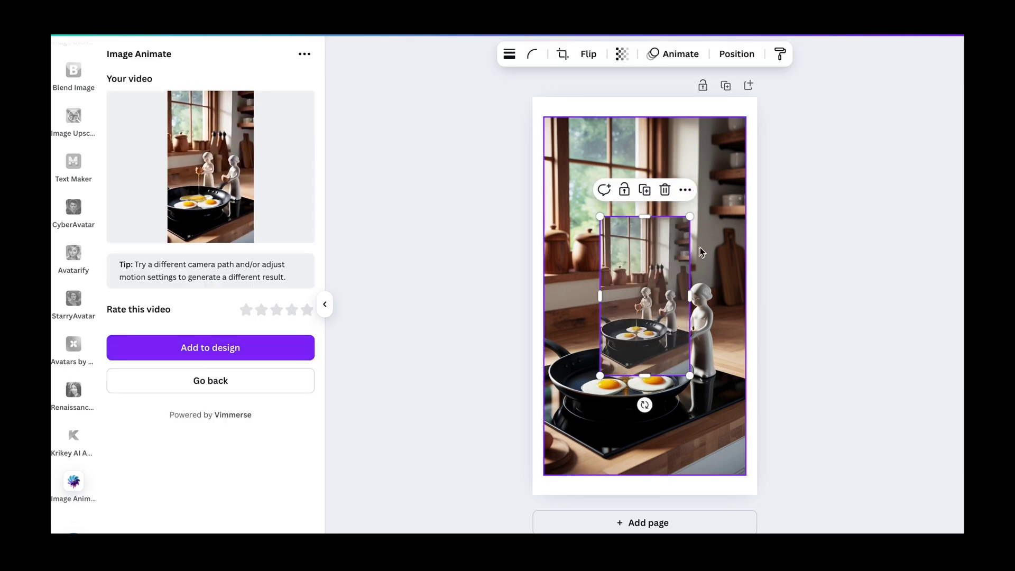
click(686, 190)
click(697, 496)
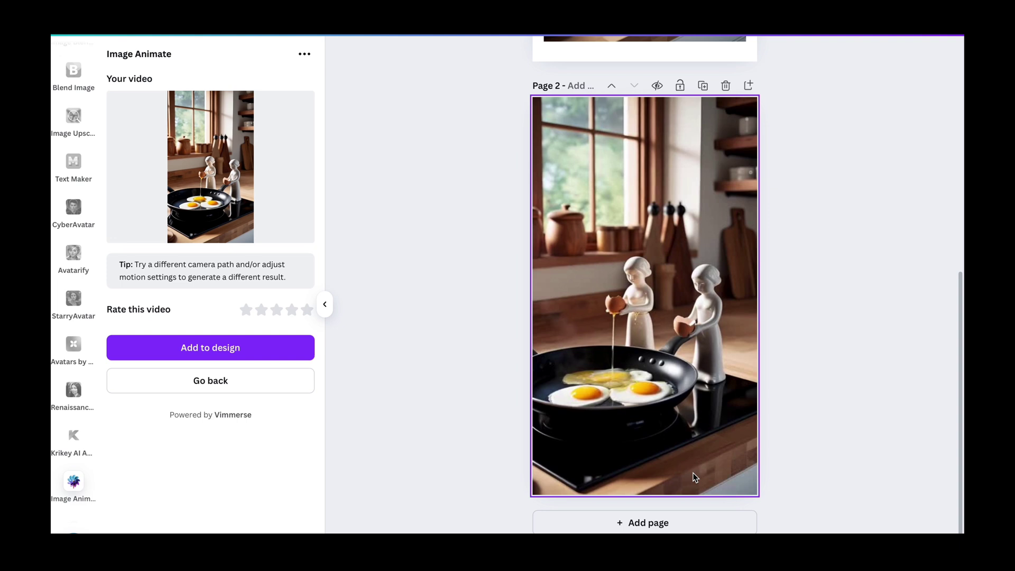
click(645, 299)
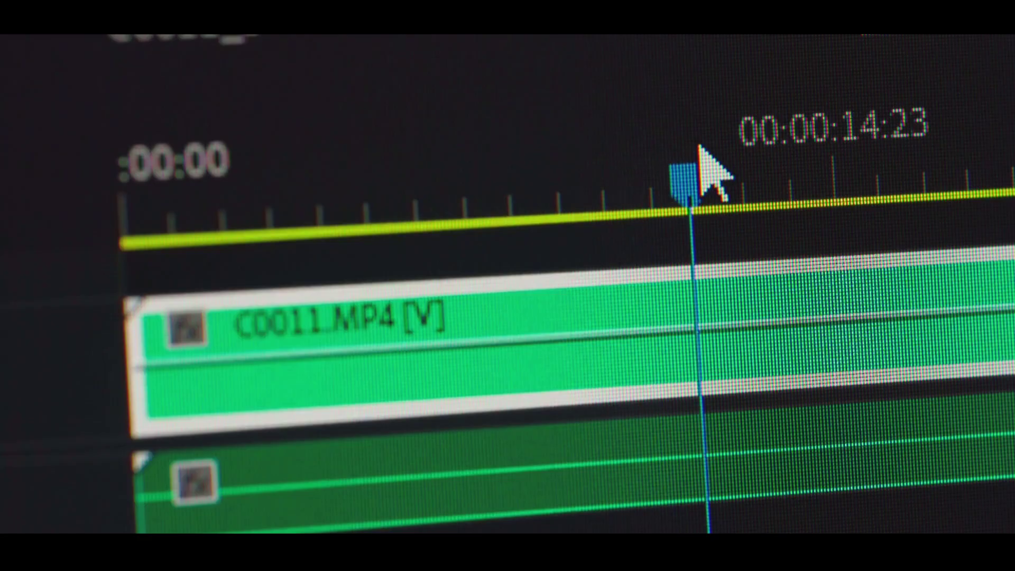
drag(699, 147, 629, 153)
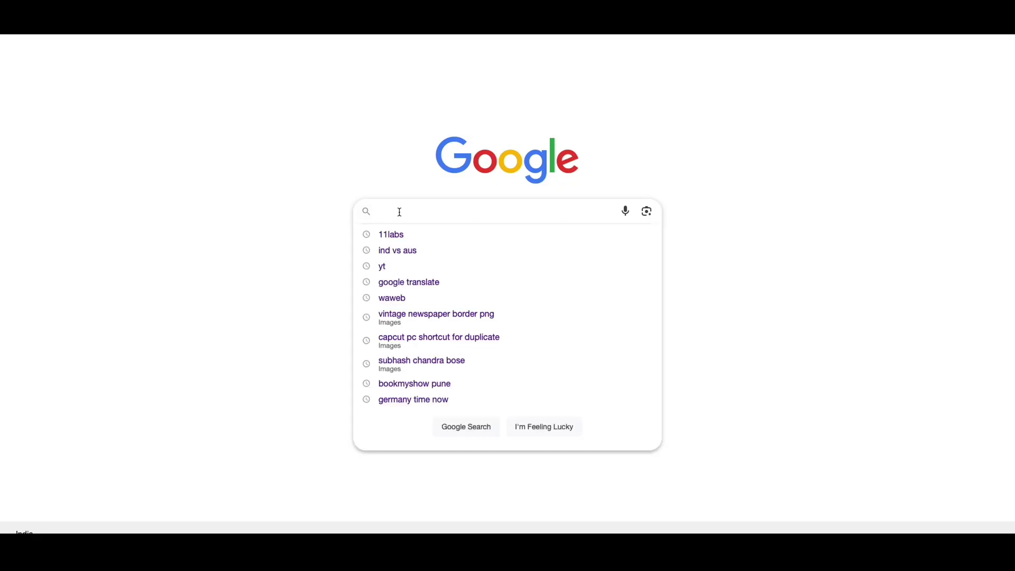
Find Pixabay through a Google search and browse its Sound Effects section
text(pixab)
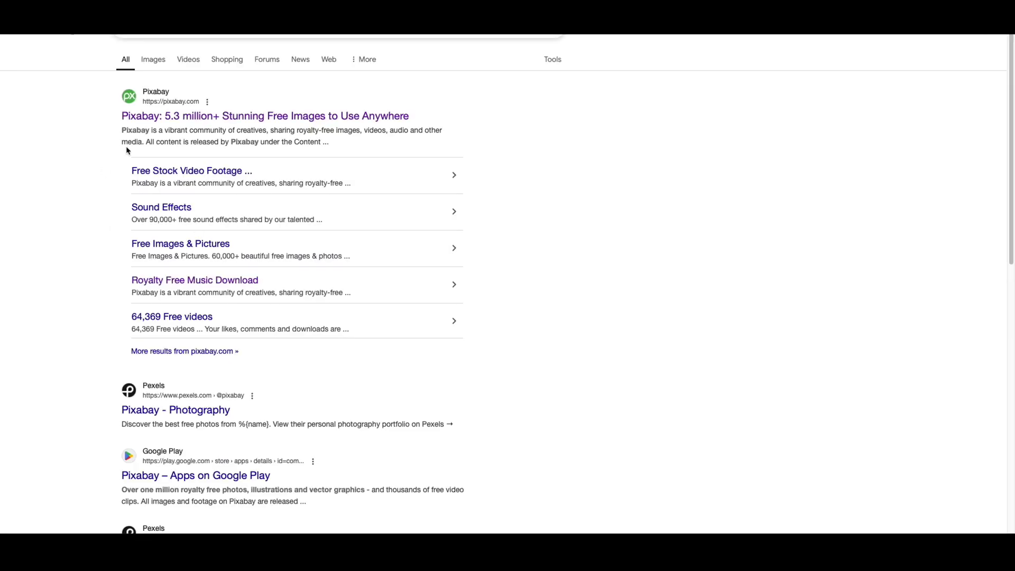
click(161, 117)
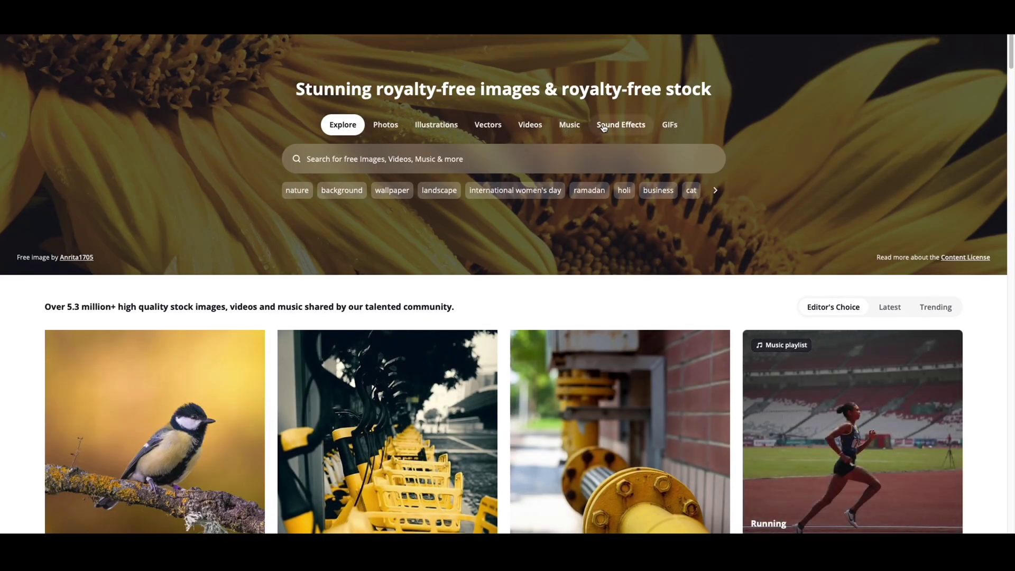
click(604, 127)
scroll(573, 297, down, 6)
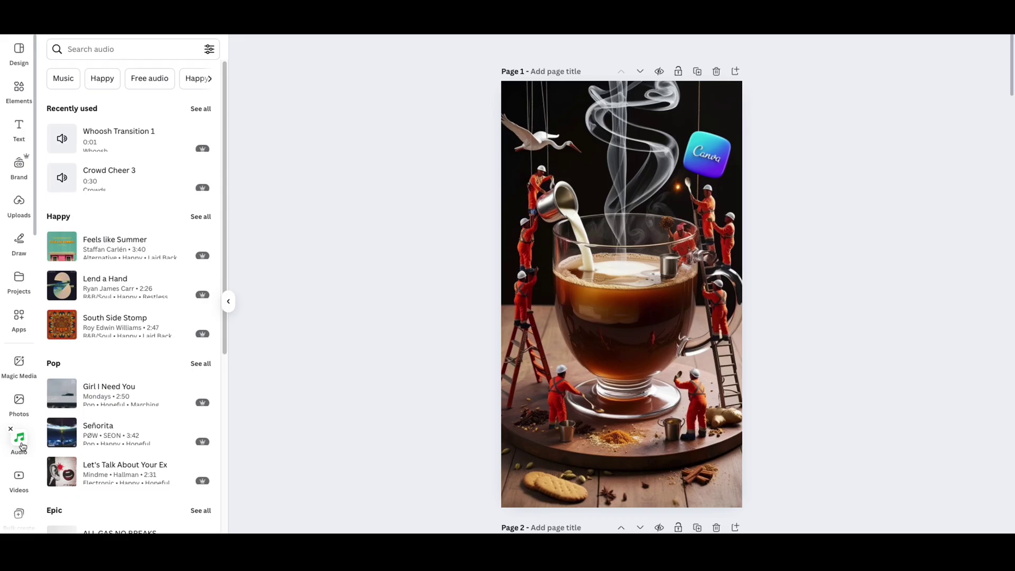
Apply a filter to the Canva audio library and search it for "people chattering"
click(208, 50)
click(74, 131)
scroll(128, 185, down, 10)
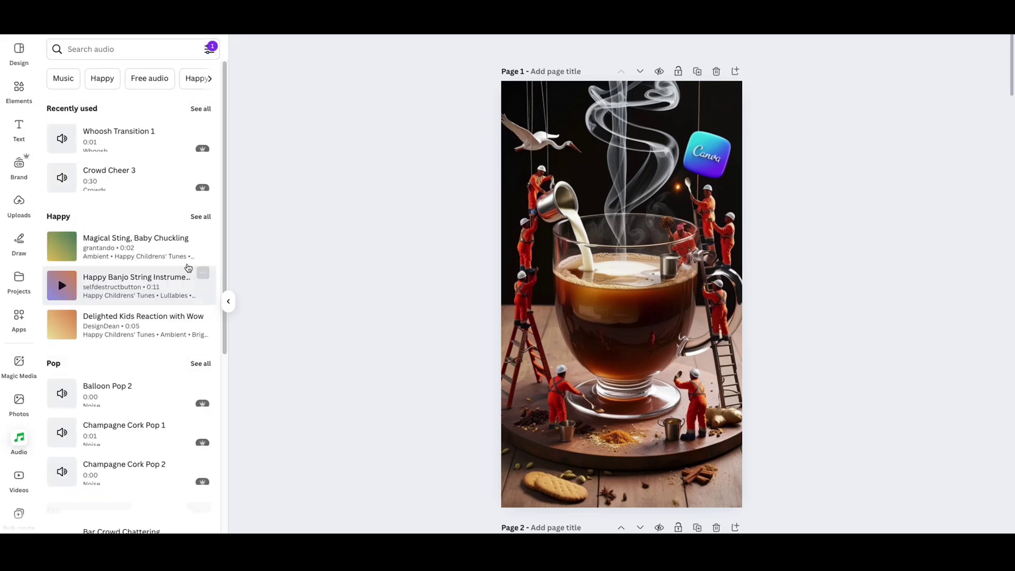
click(106, 48)
text(people c)
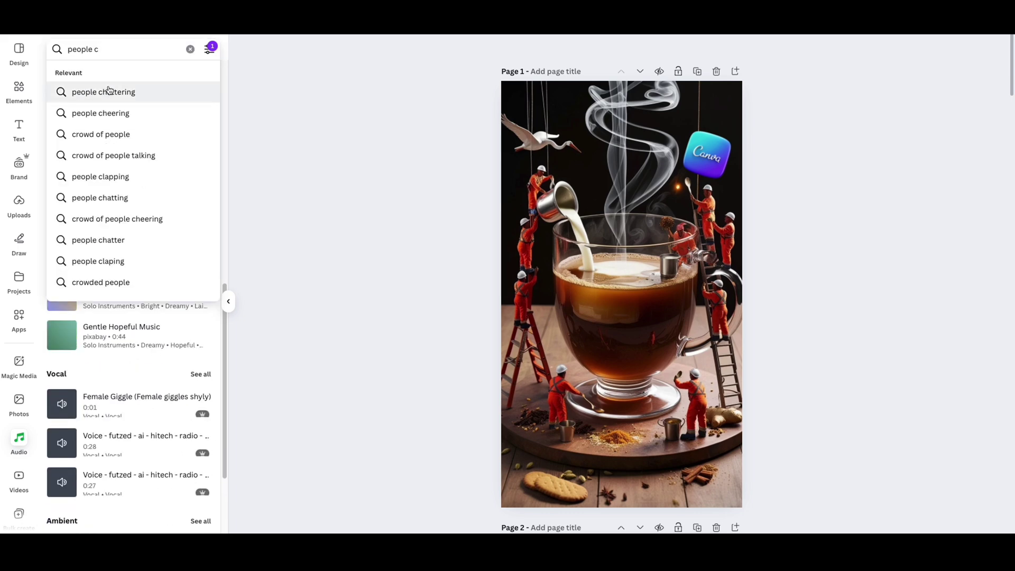
click(106, 90)
scroll(112, 158, down, 2)
scroll(112, 158, down, 10)
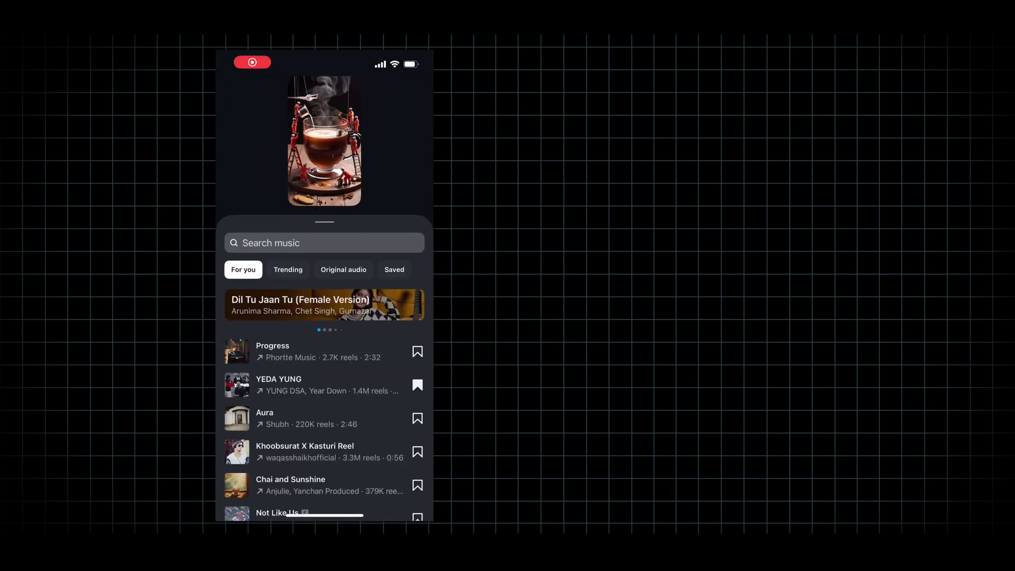
Browse the "For you" music list for the coffee reel on Instagram
scroll(325, 396, down, 1)
scroll(324, 397, down, 10)
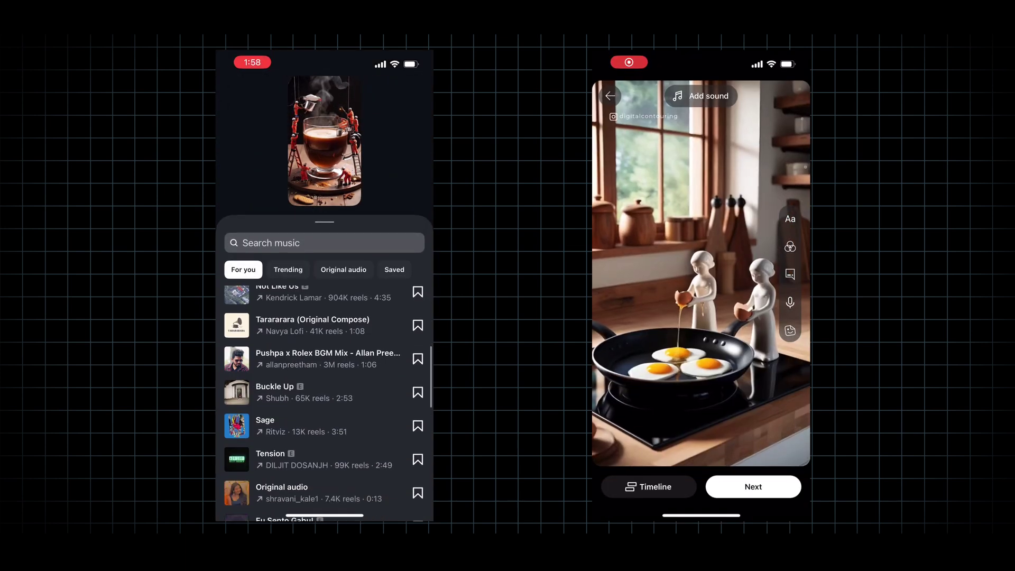
scroll(324, 397, down, 4)
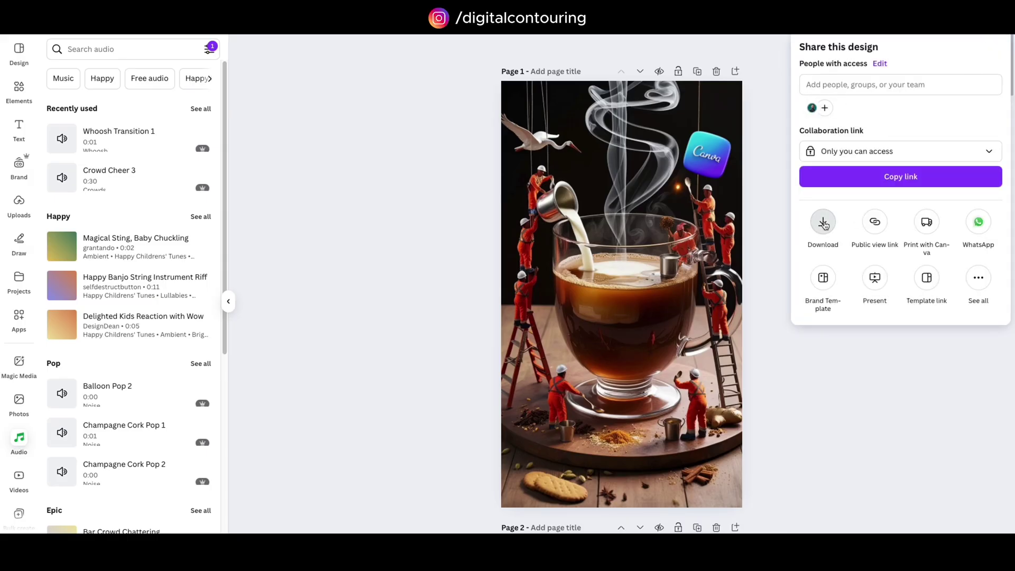
Download pages 1–9 of the design as an MP4 video at 2,164 × 3,830 px
click(823, 223)
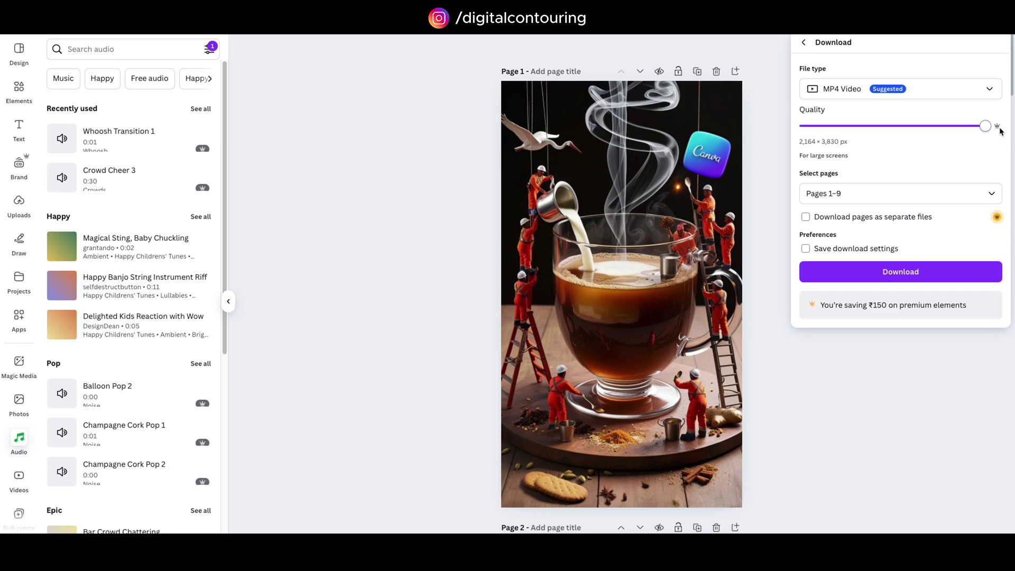
click(881, 274)
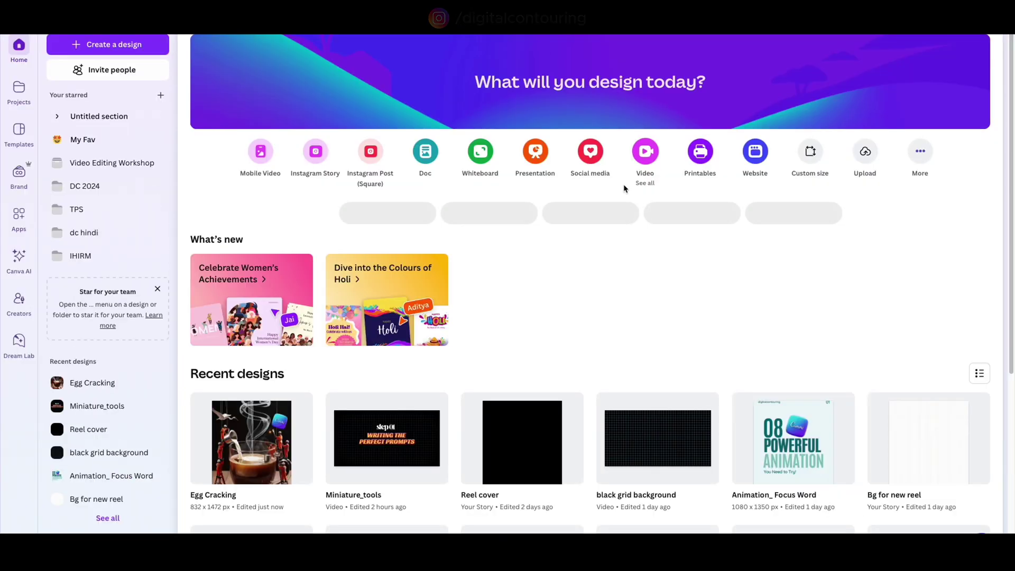
Create a new Mobile Video design in Canva
click(257, 161)
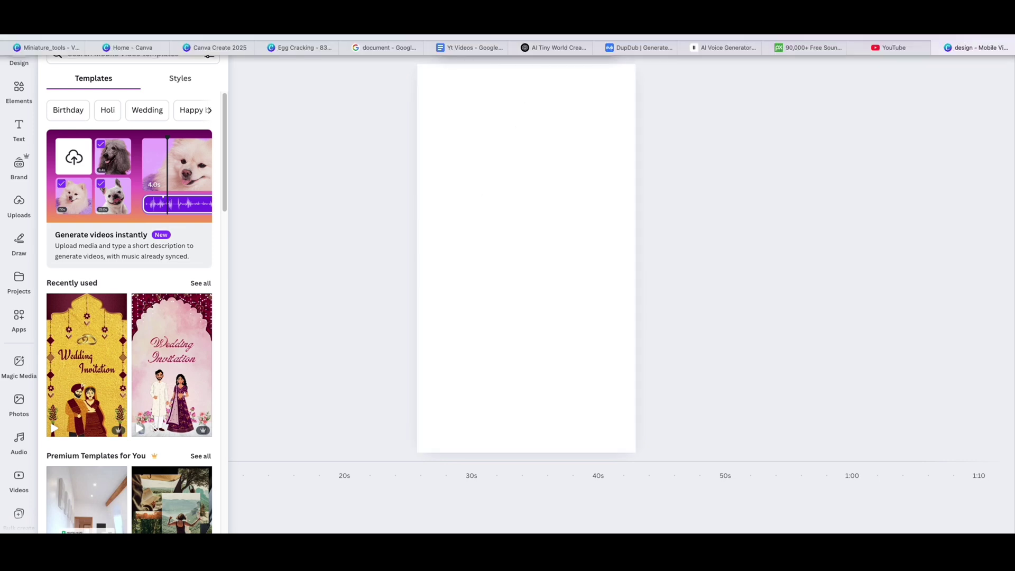
click(232, 49)
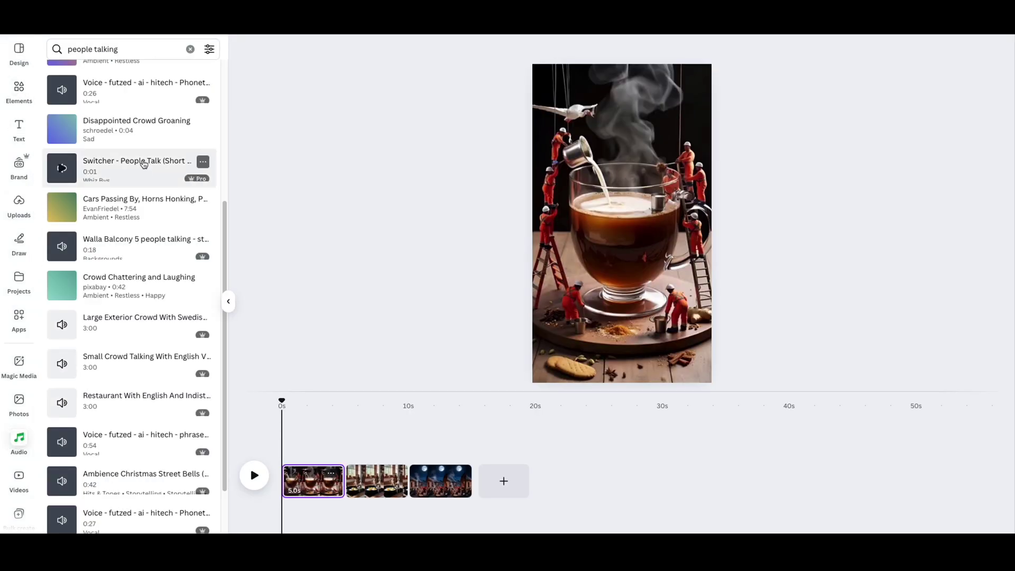
Search the audio library for "people talking" and browse the sounds for the coffee clip
click(106, 50)
click(190, 49)
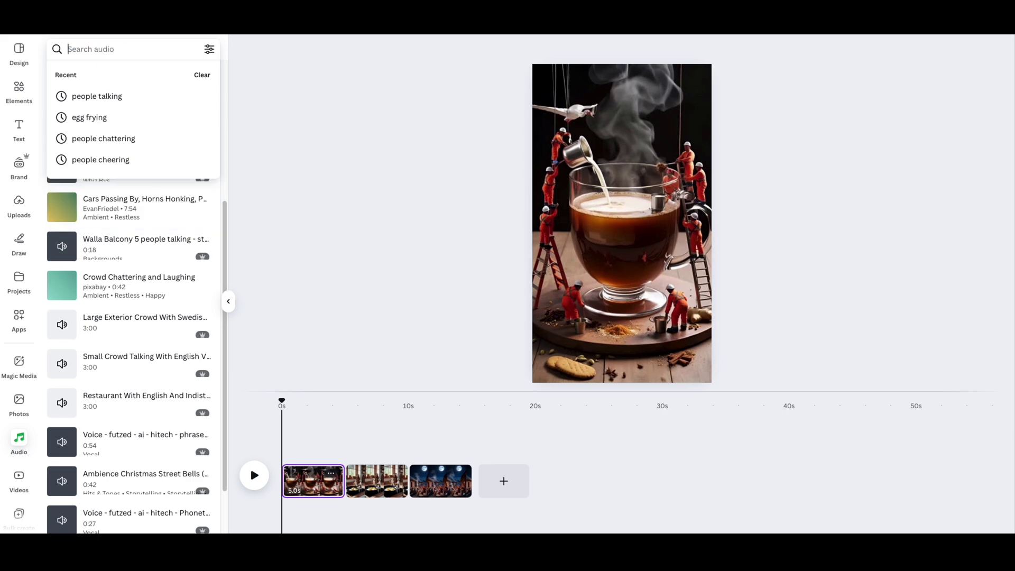
click(112, 100)
scroll(100, 423, down, 5)
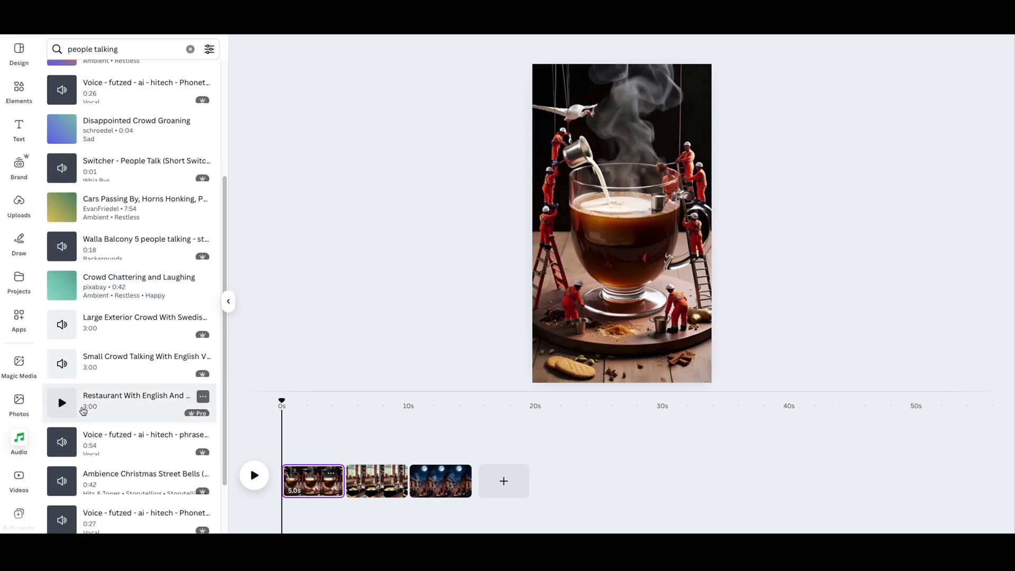
scroll(83, 412, down, 10)
scroll(90, 370, up, 15)
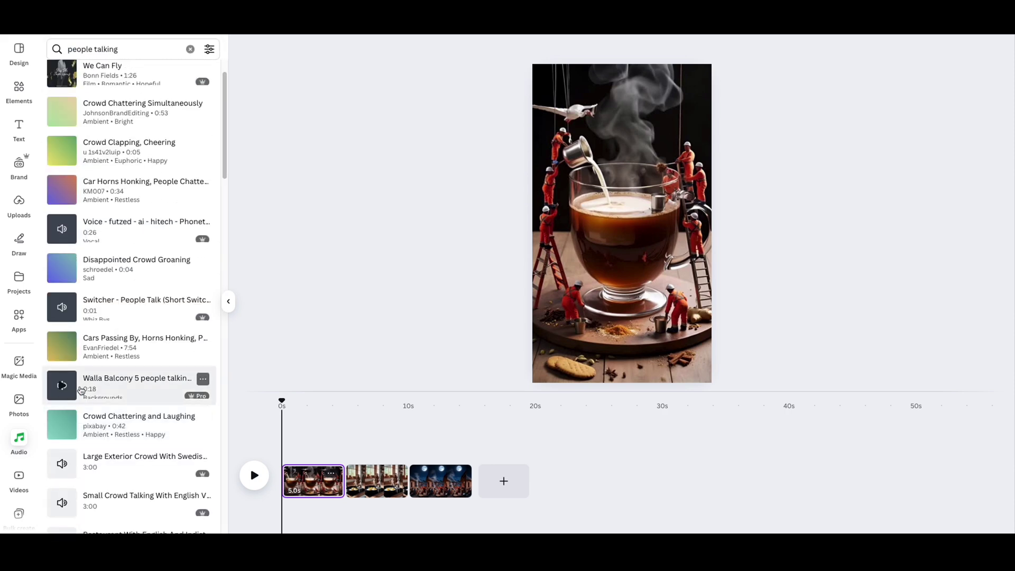
Search the audio library for "restaurant crowd" and look through the sounds
click(103, 49)
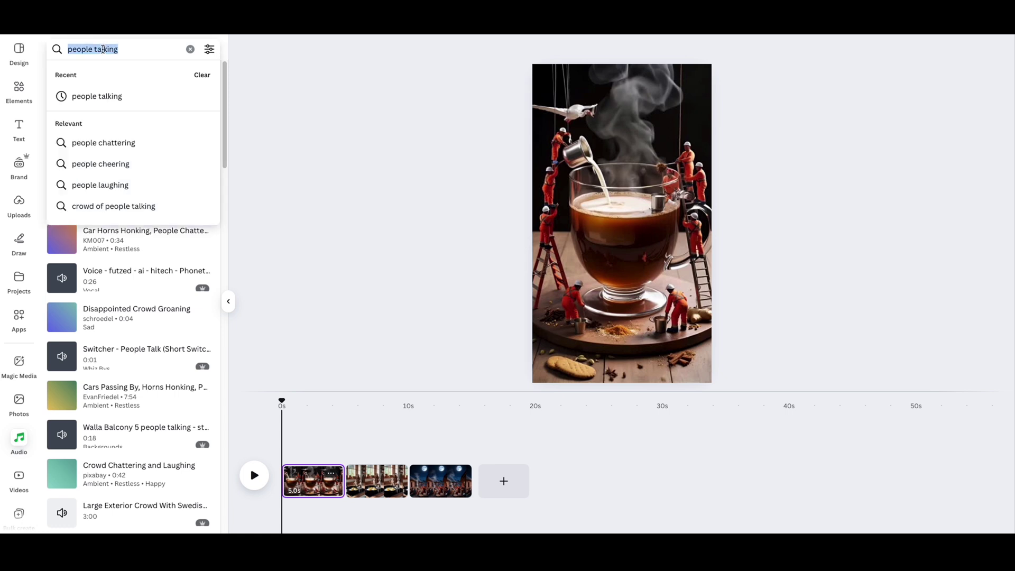
text(restaurant)
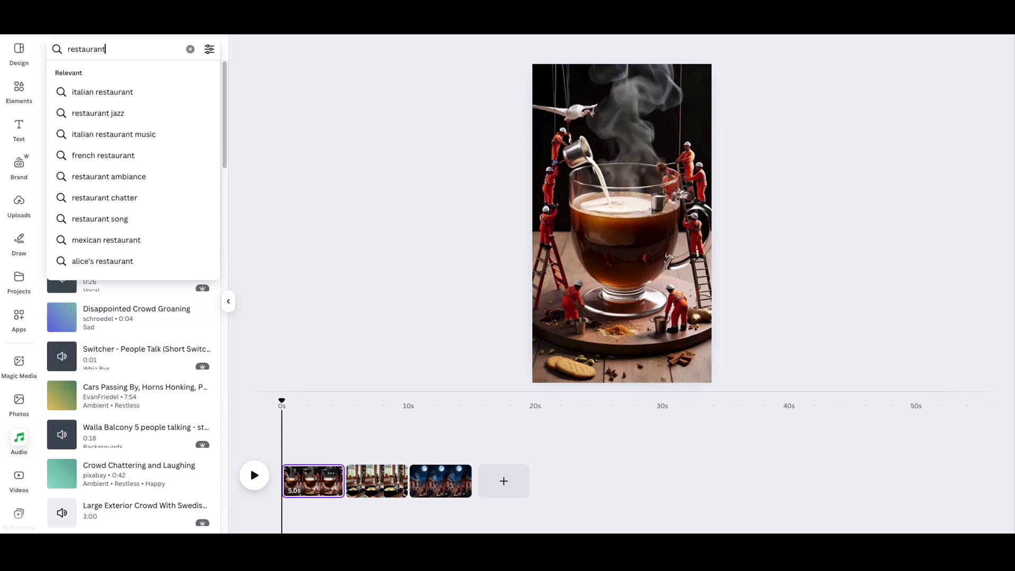
text( crowd)
key(Return)
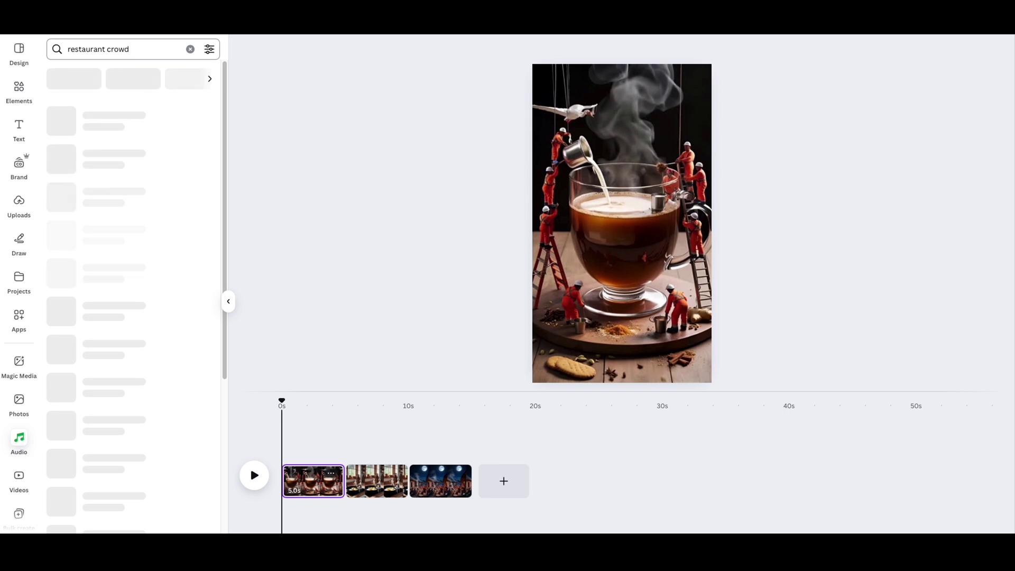
scroll(80, 340, down, 10)
scroll(79, 338, down, 15)
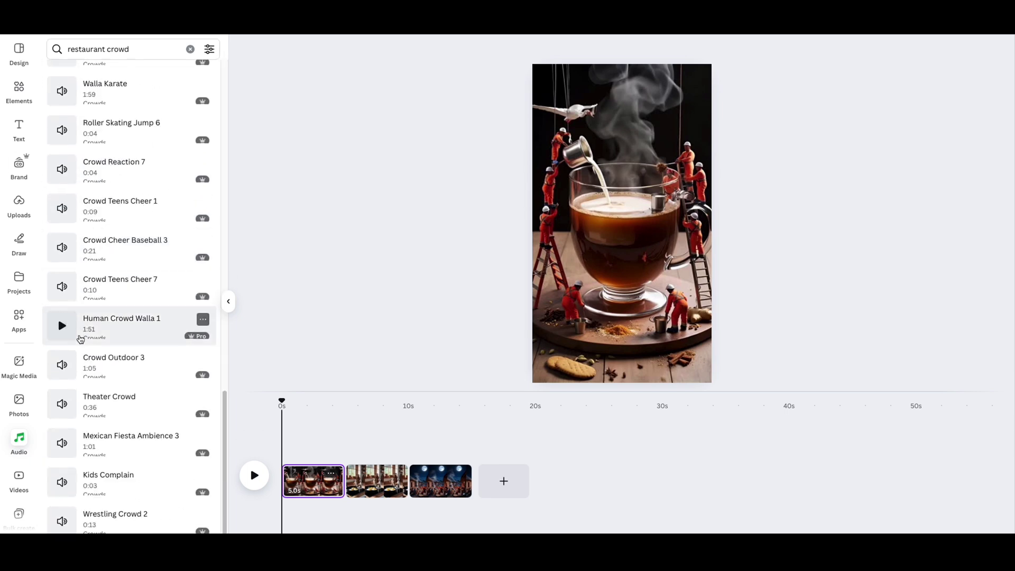
Search the audio for "people chattering" and add Restaurant Crowd 2 under the coffee clip, trimmed to 5.0 s
click(190, 49)
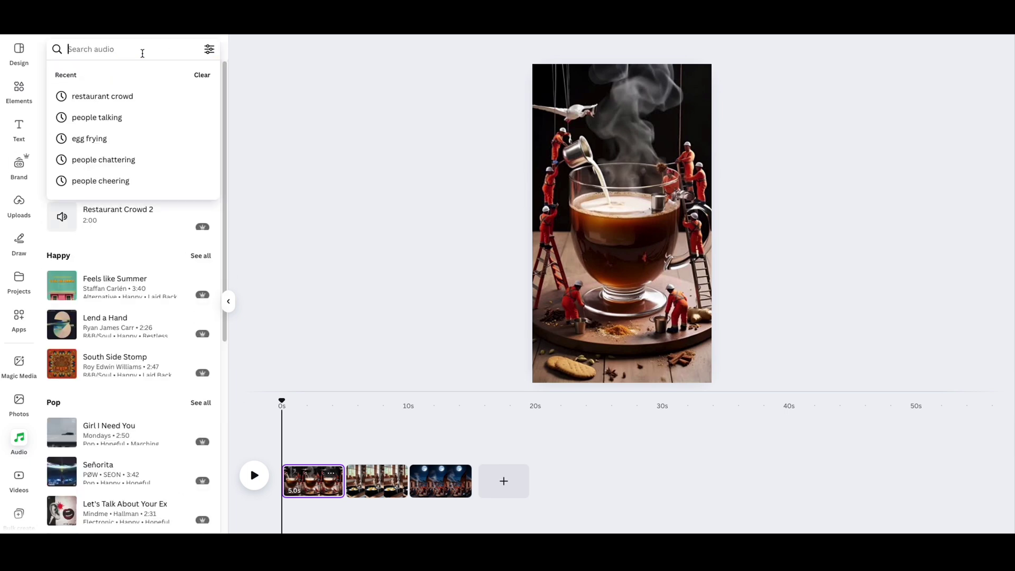
text(pe)
click(154, 115)
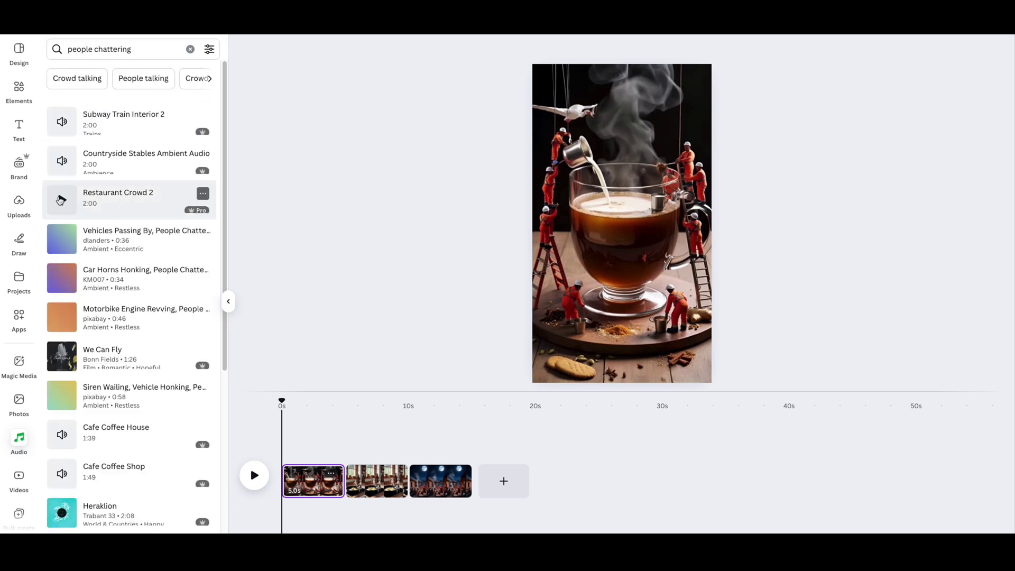
click(126, 198)
click(346, 488)
Search the audio for "frying pan" and add Sizzle Frying Pan 1 to the timeline, starting at the egg clip
double_click(140, 49)
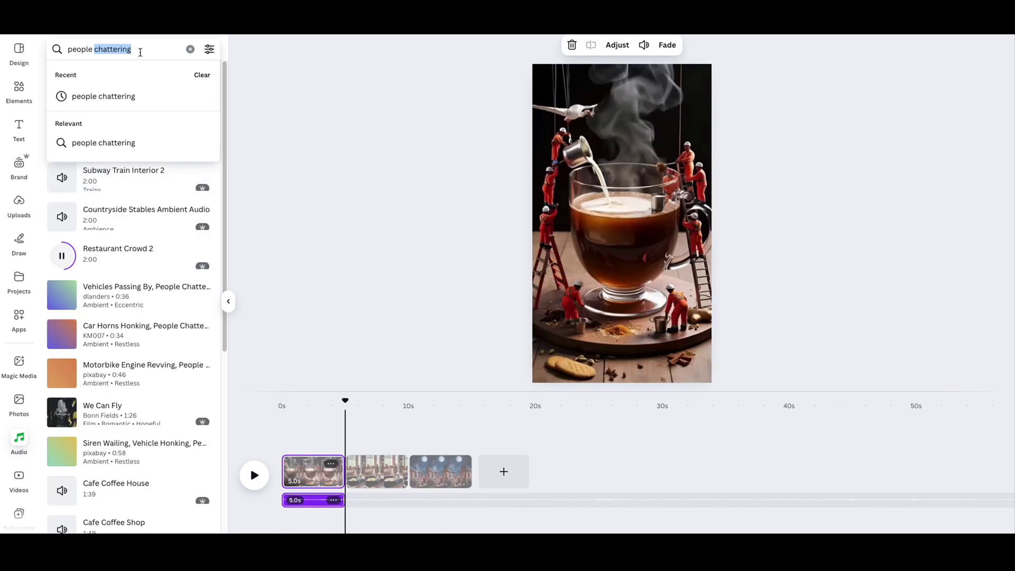
text(frying)
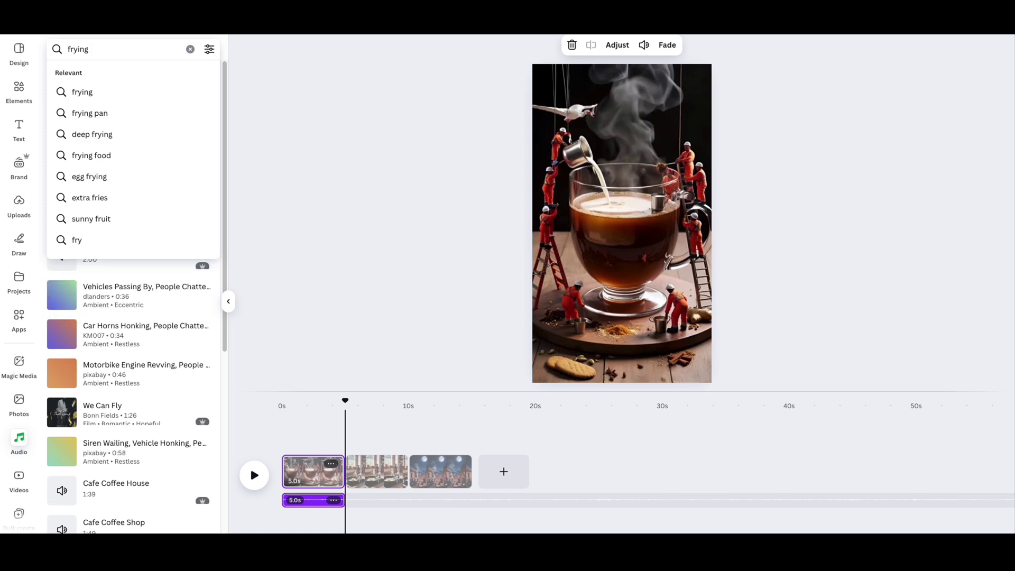
click(88, 111)
click(93, 127)
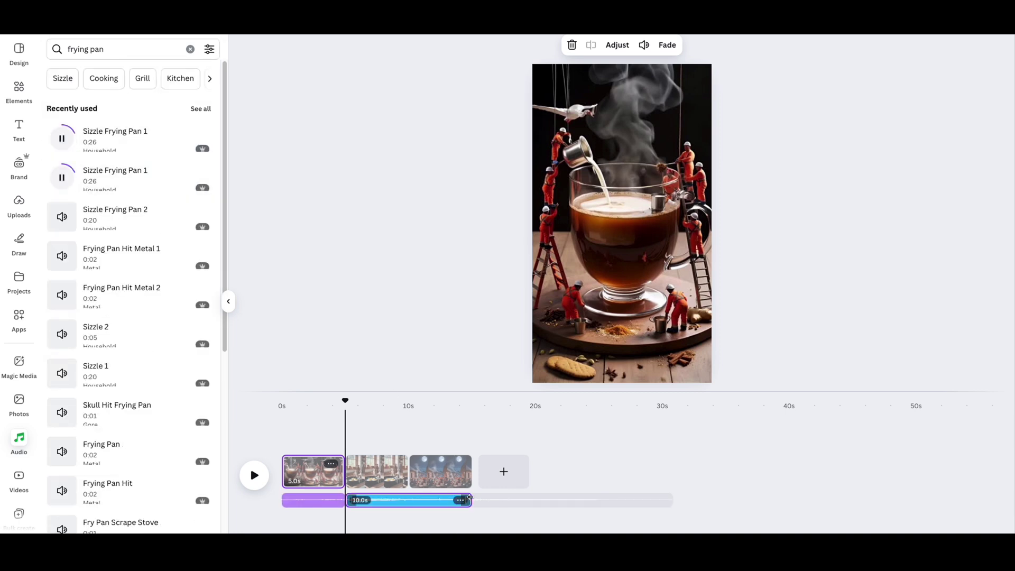
Search the audio for "people talking" and add the Small Crowd Talking sound under the village night clip
triple_click(76, 50)
text(people talking)
key(Return)
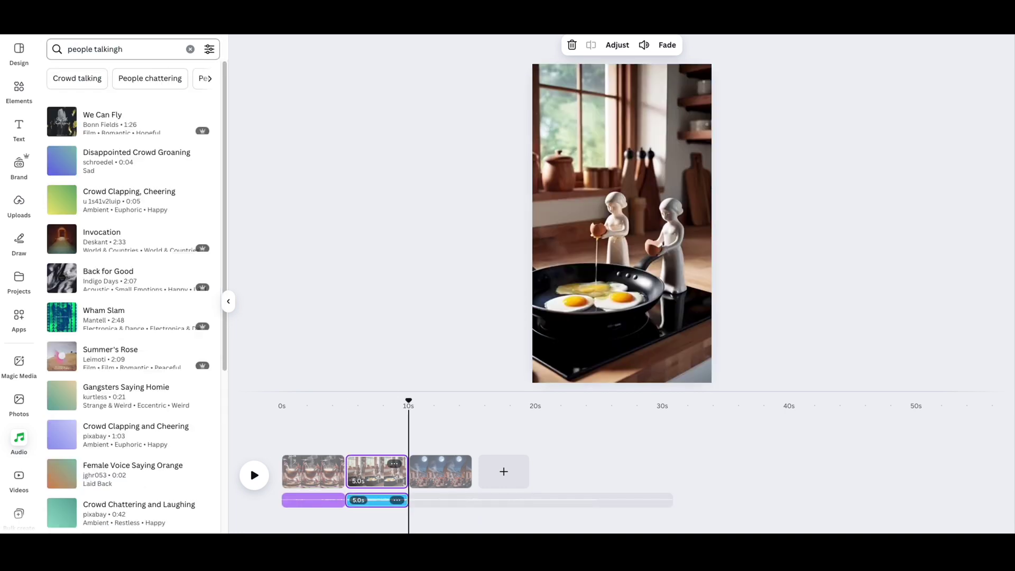
click(76, 50)
key(Return)
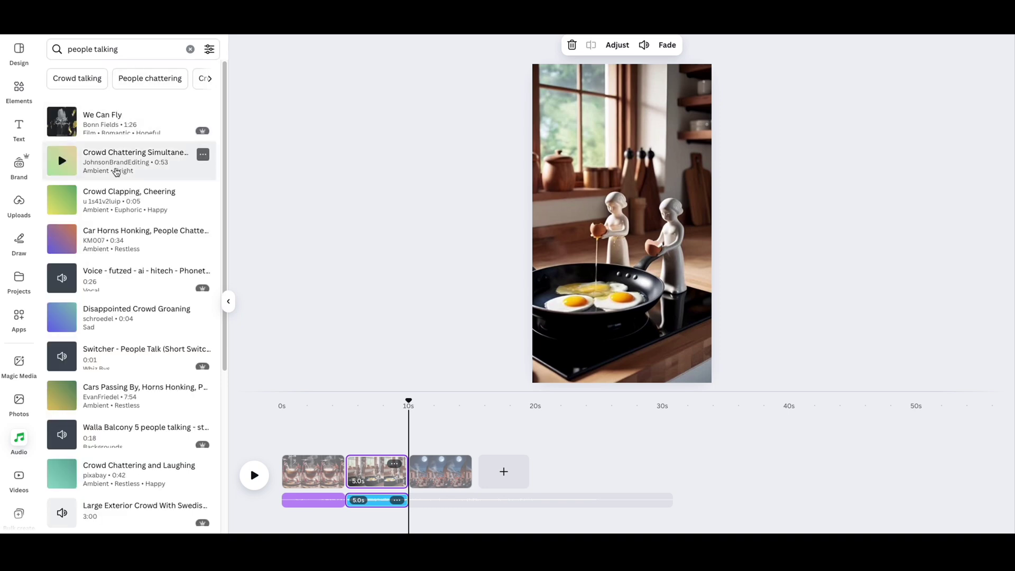
scroll(85, 460, down, 3)
click(71, 453)
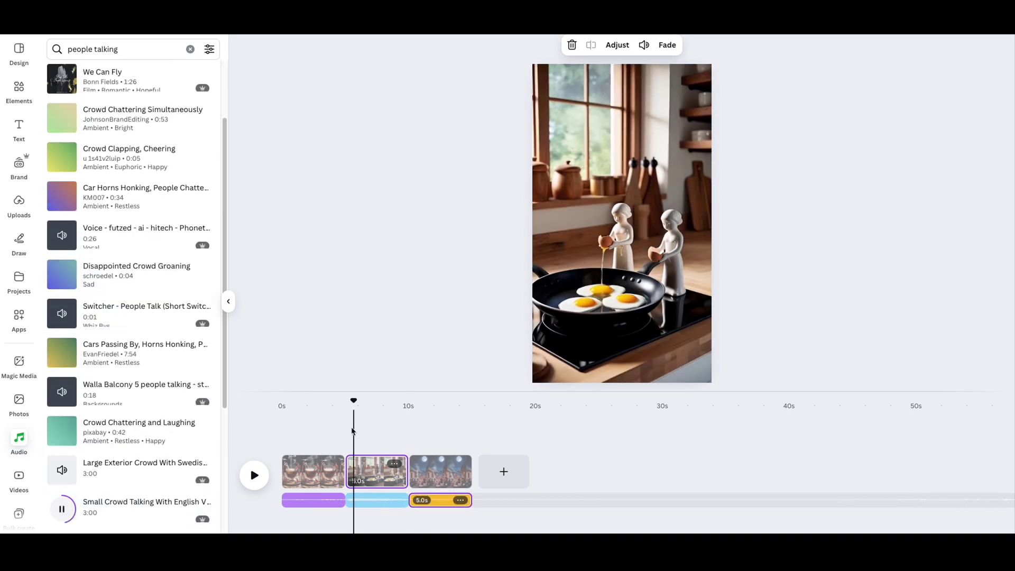
Preview the video with its added sounds and open its download settings
click(254, 474)
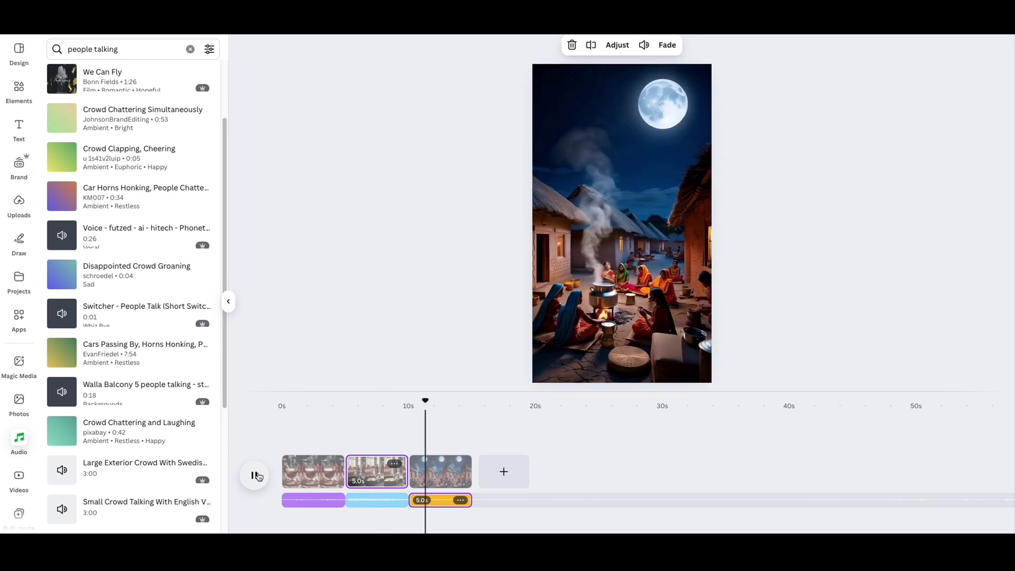
click(254, 475)
click(824, 225)
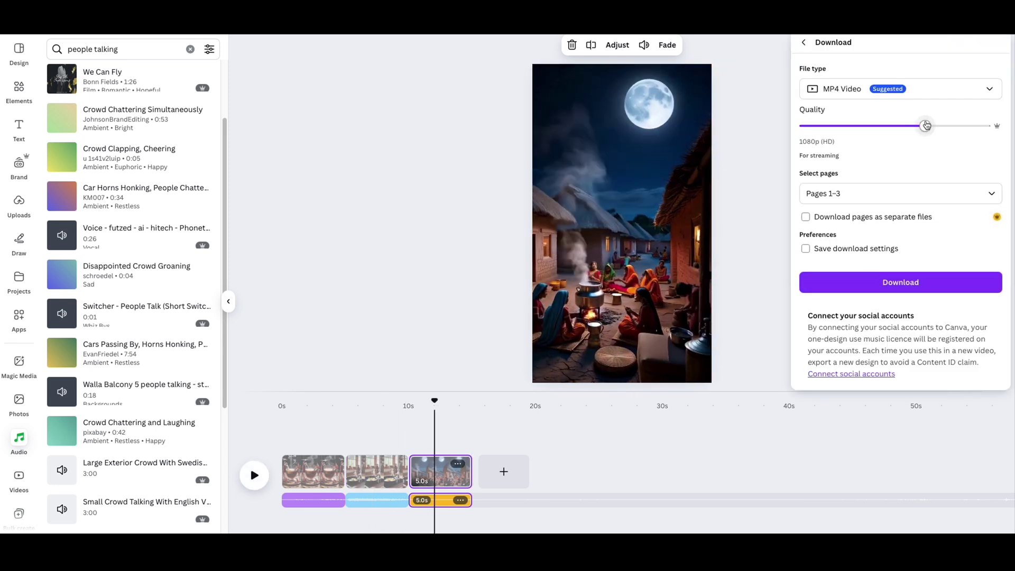